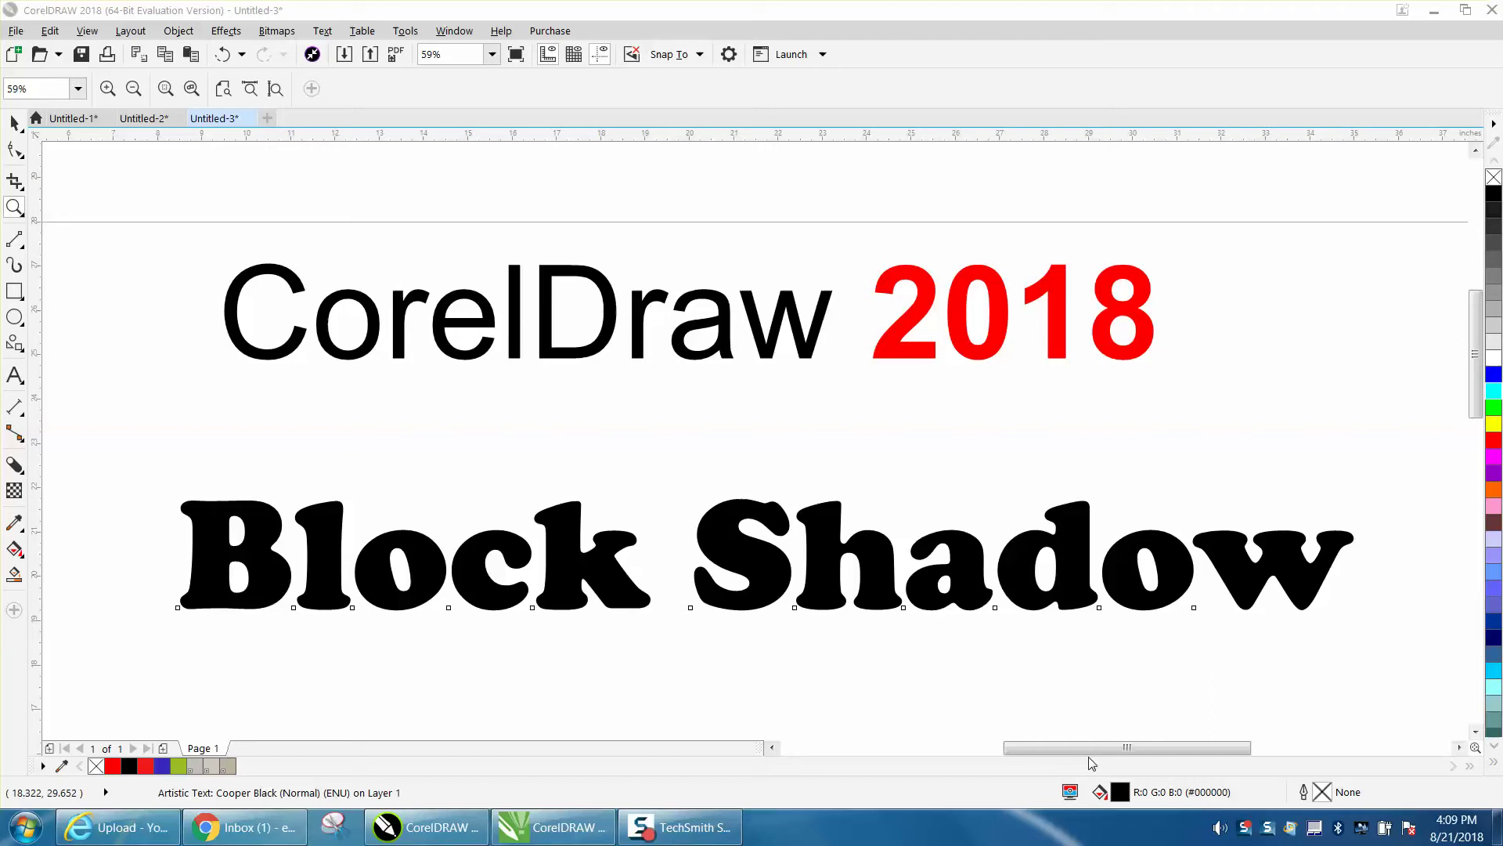
Convert the Block Shadow text to curves
left_click(15, 125)
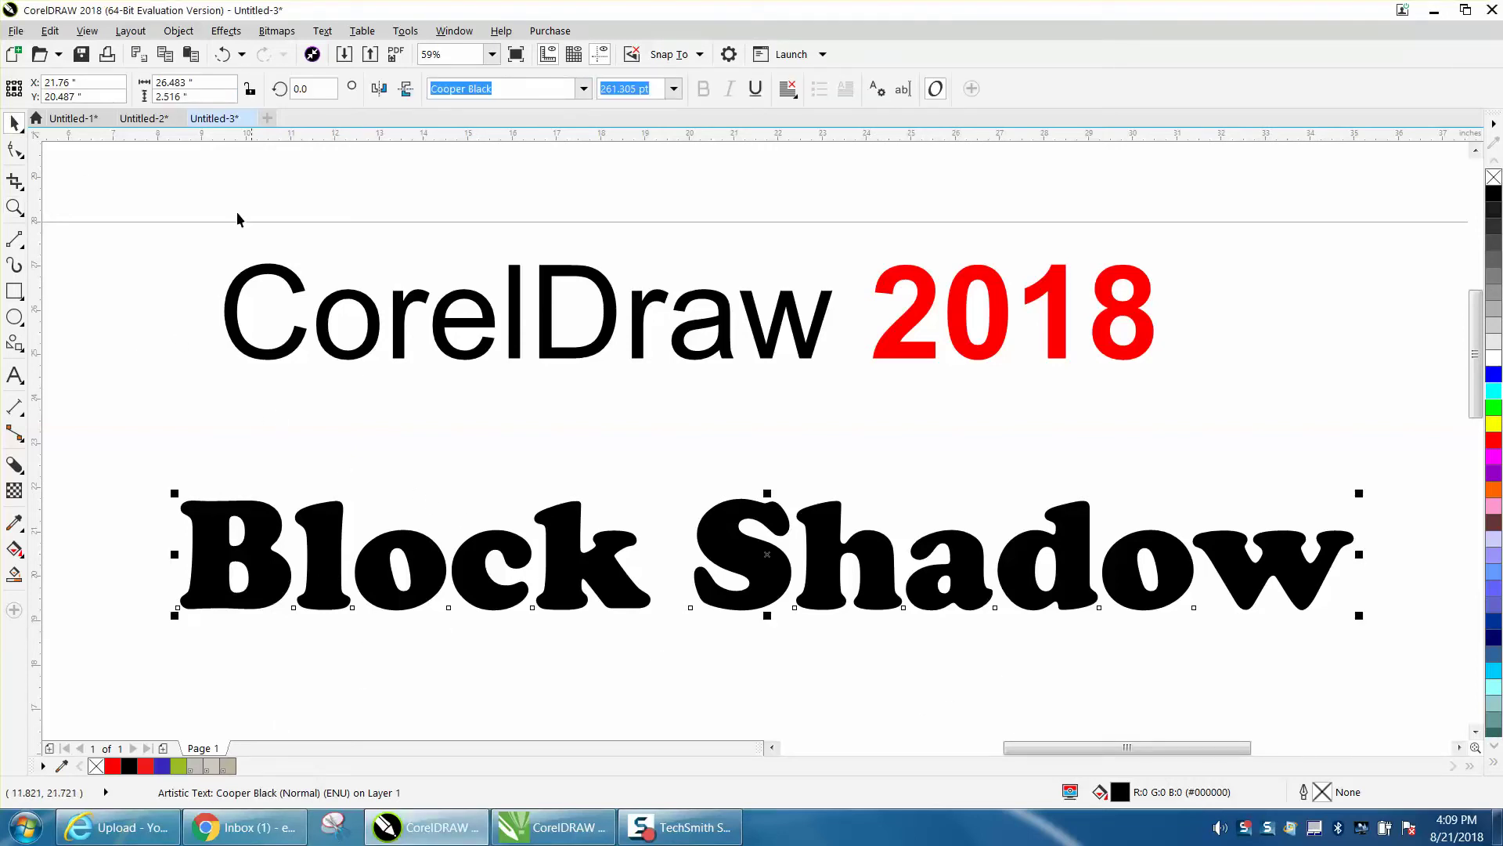
left_click(178, 30)
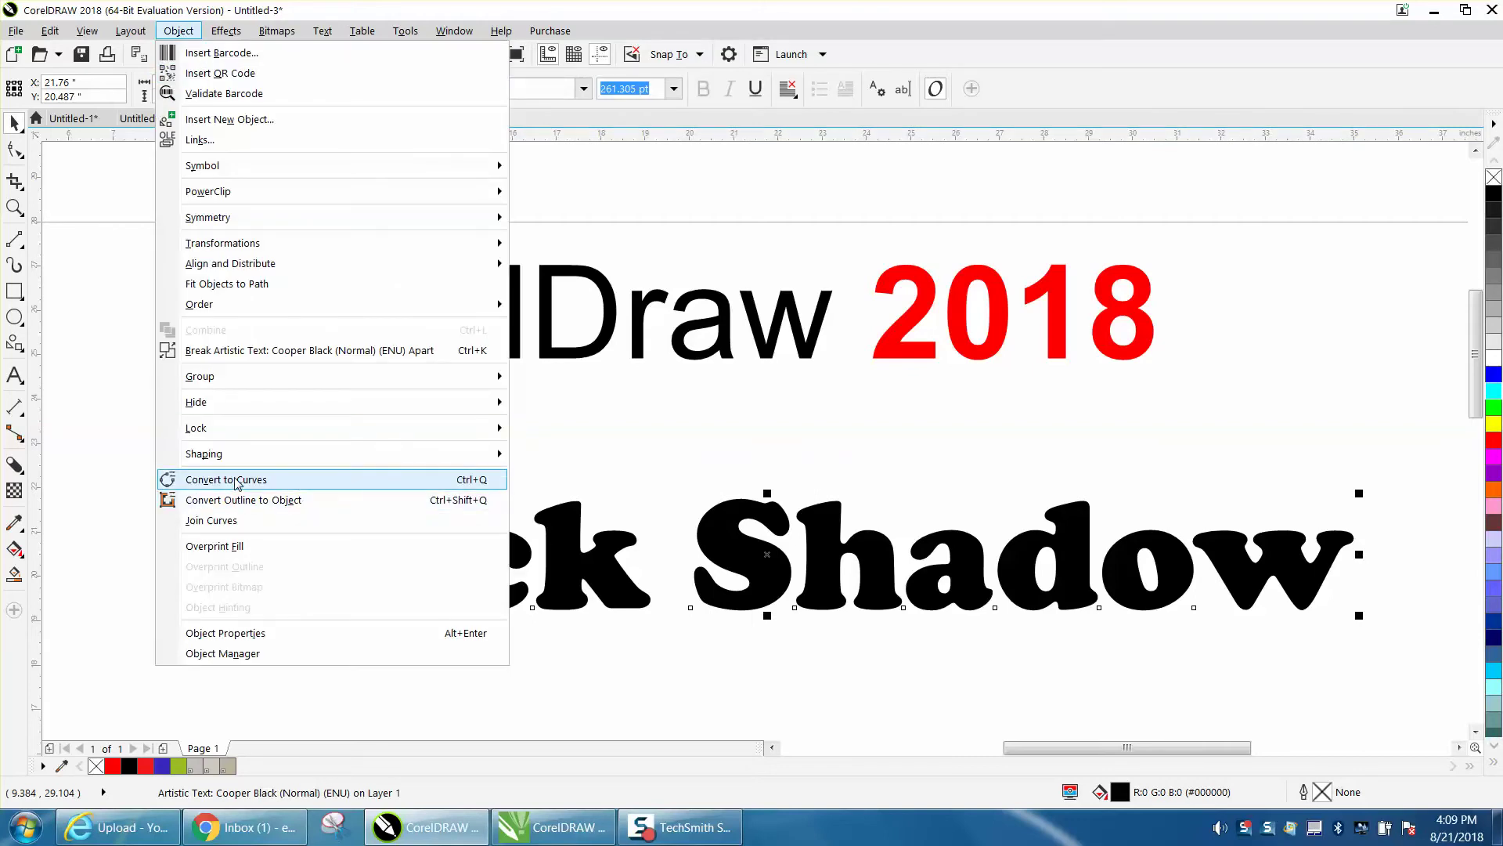
left_click(426, 479)
left_click(223, 54)
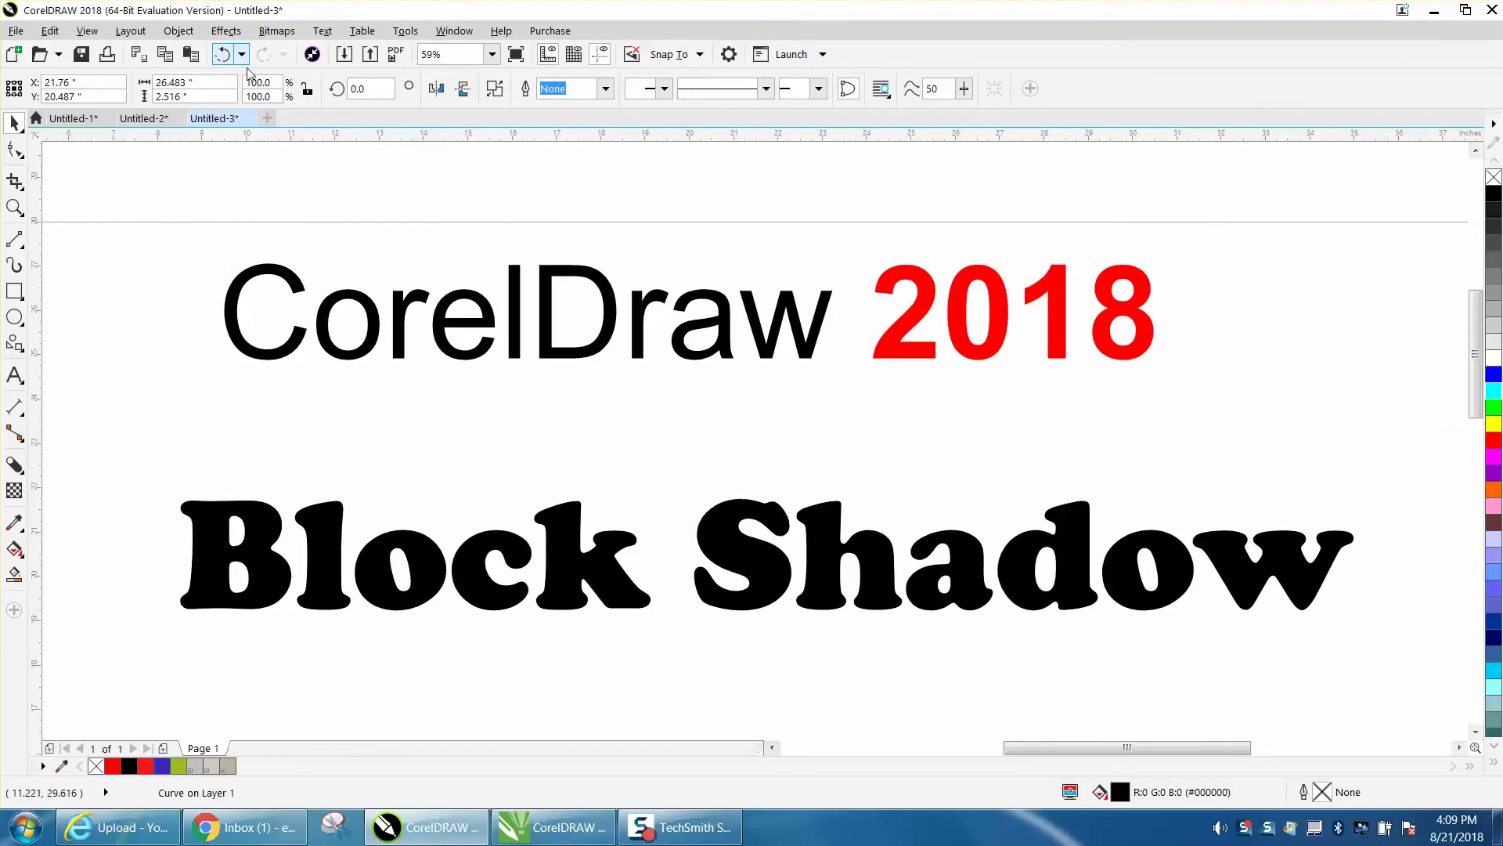
right_click(721, 529)
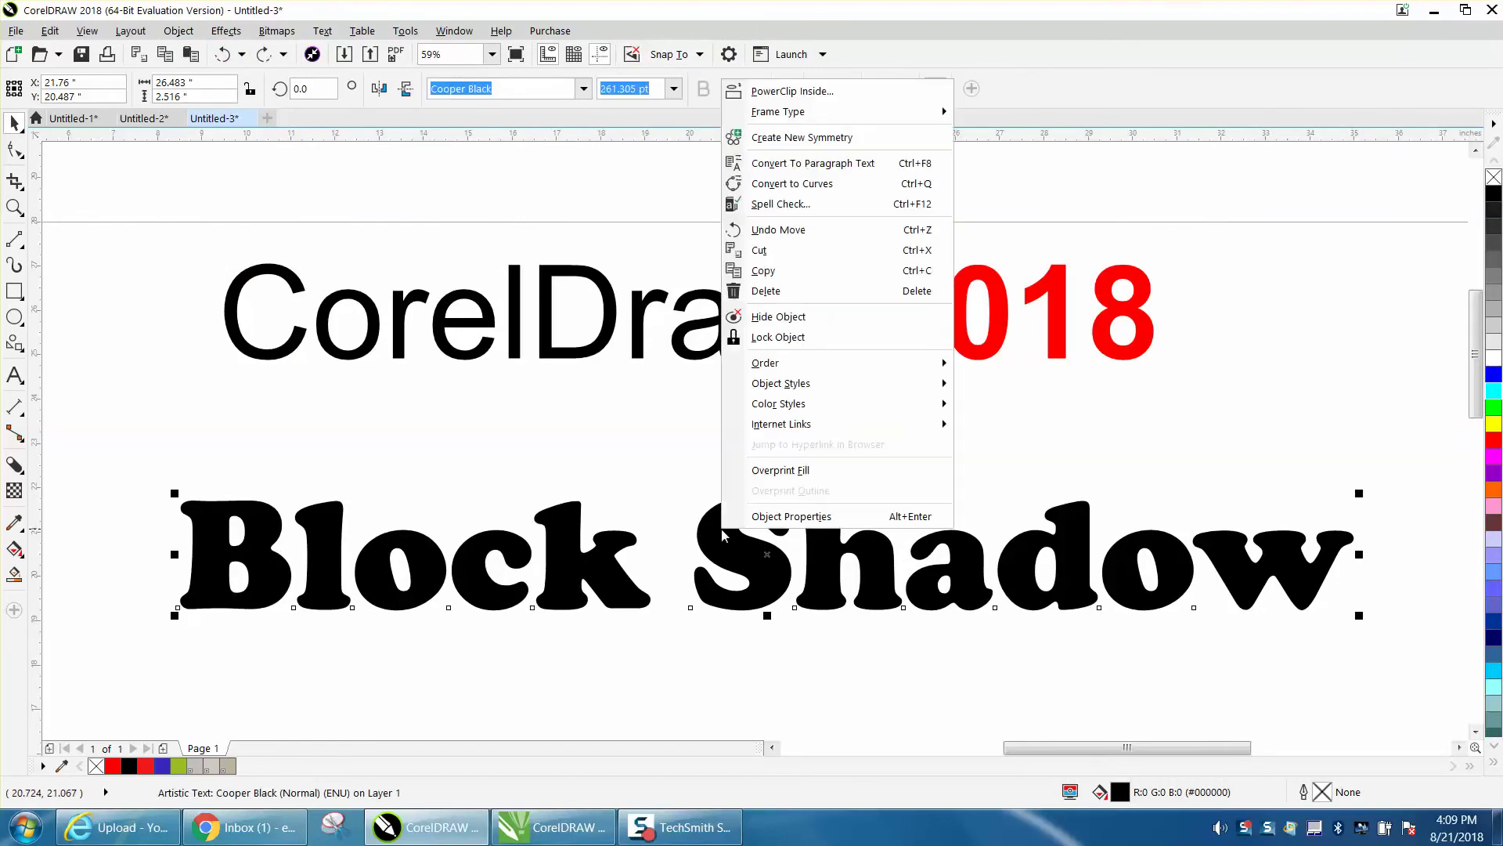
left_click(772, 184)
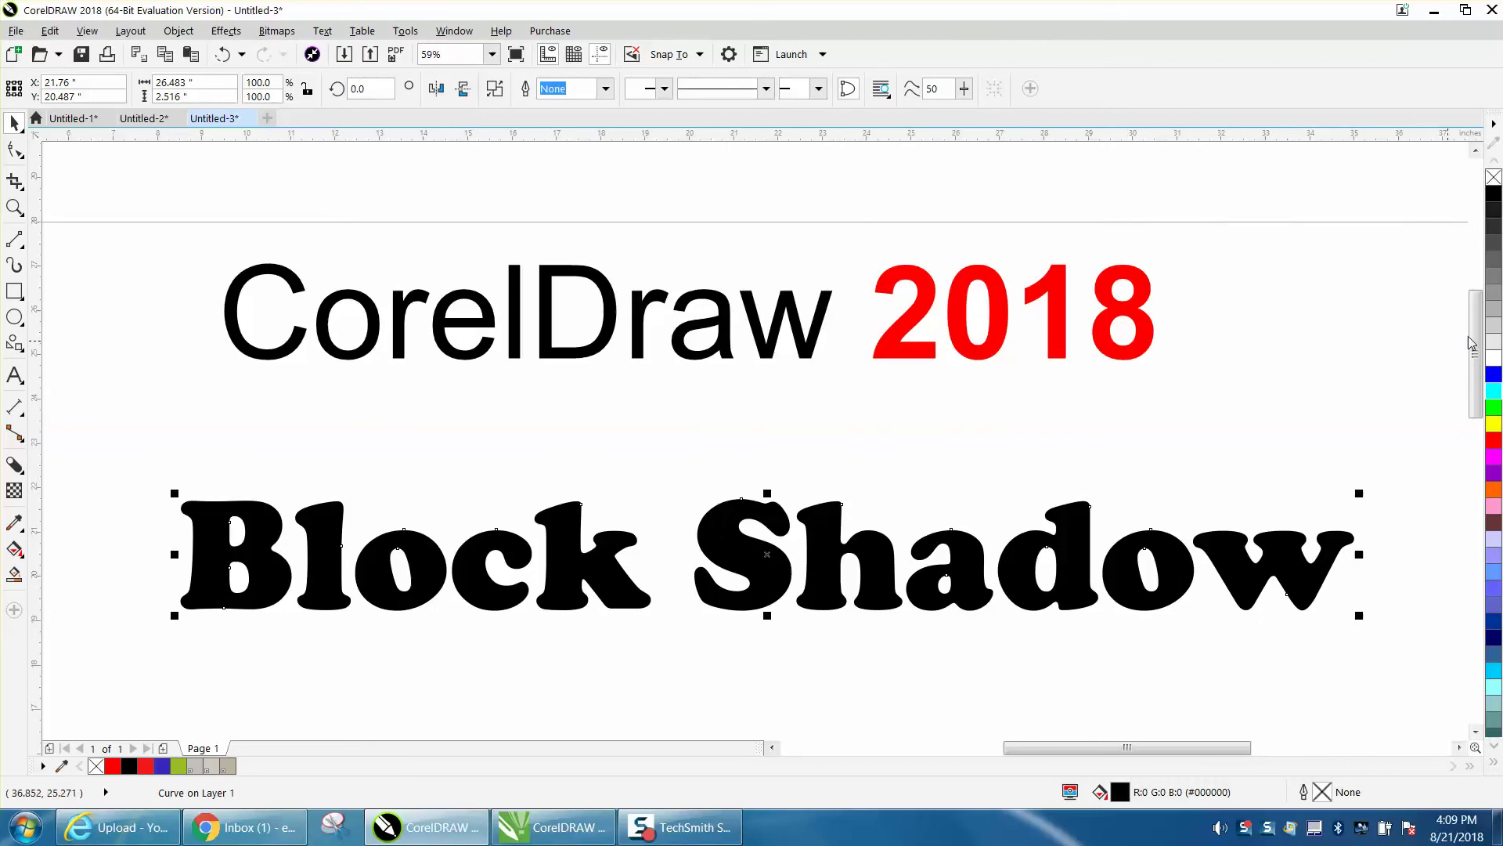
Try light and mid grey fills on the lettering, settle on black, and choose the Drop Shadow tool
left_click(1493, 344)
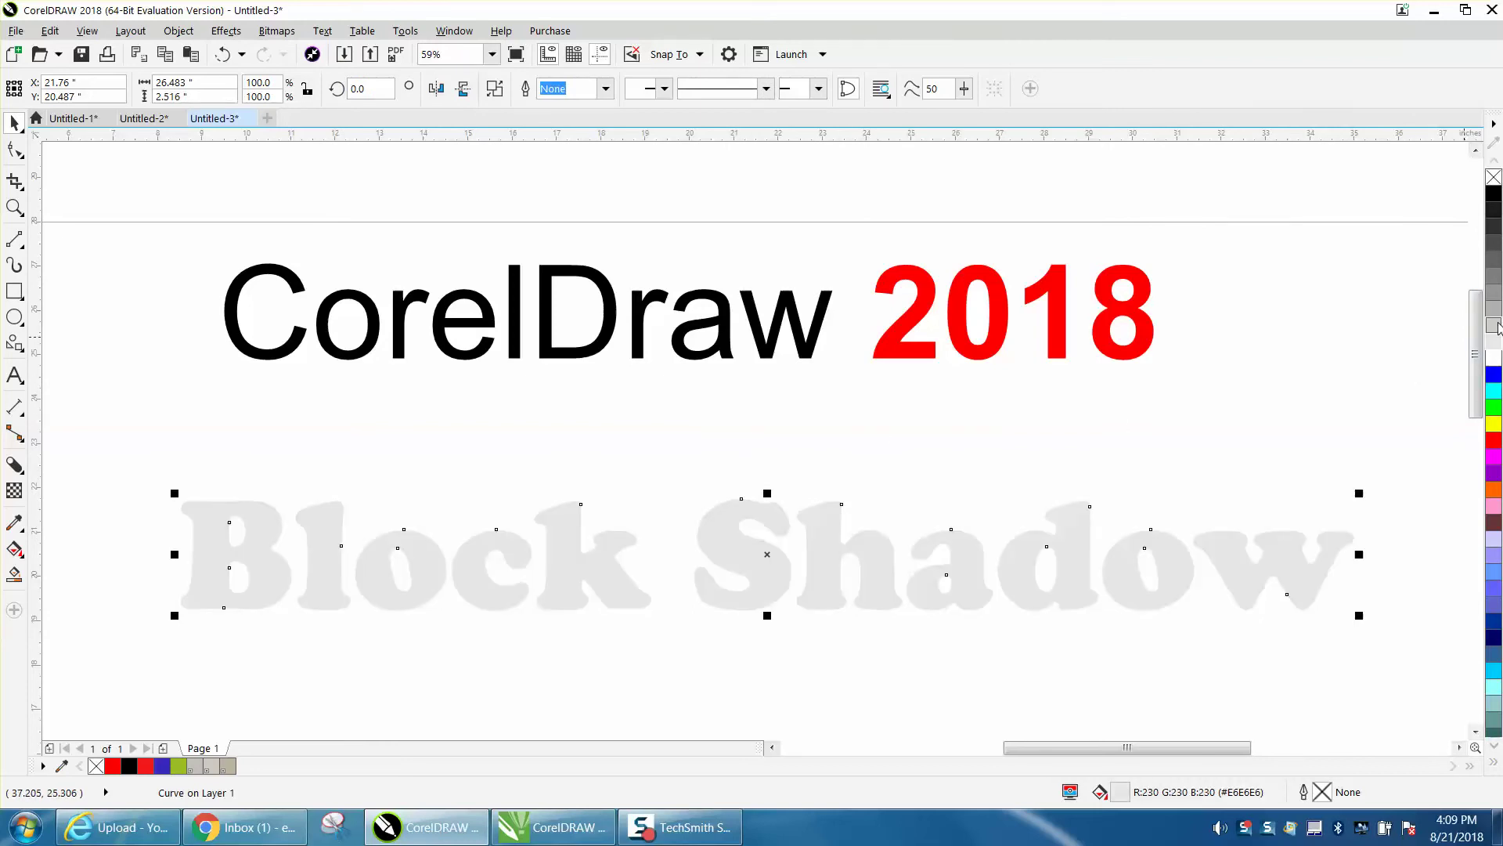
left_click(1493, 325)
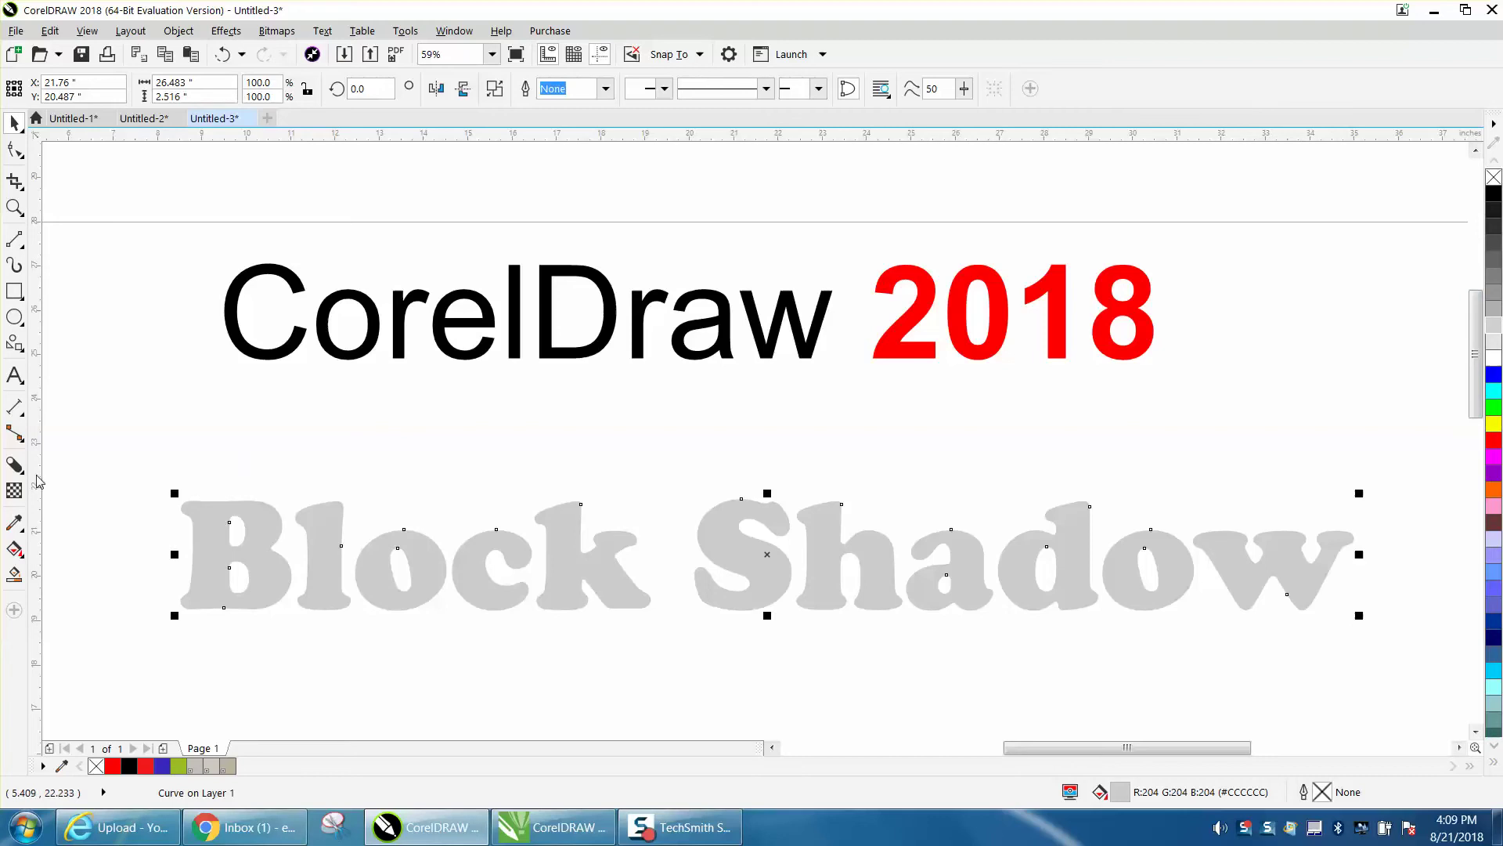
left_click(1492, 194)
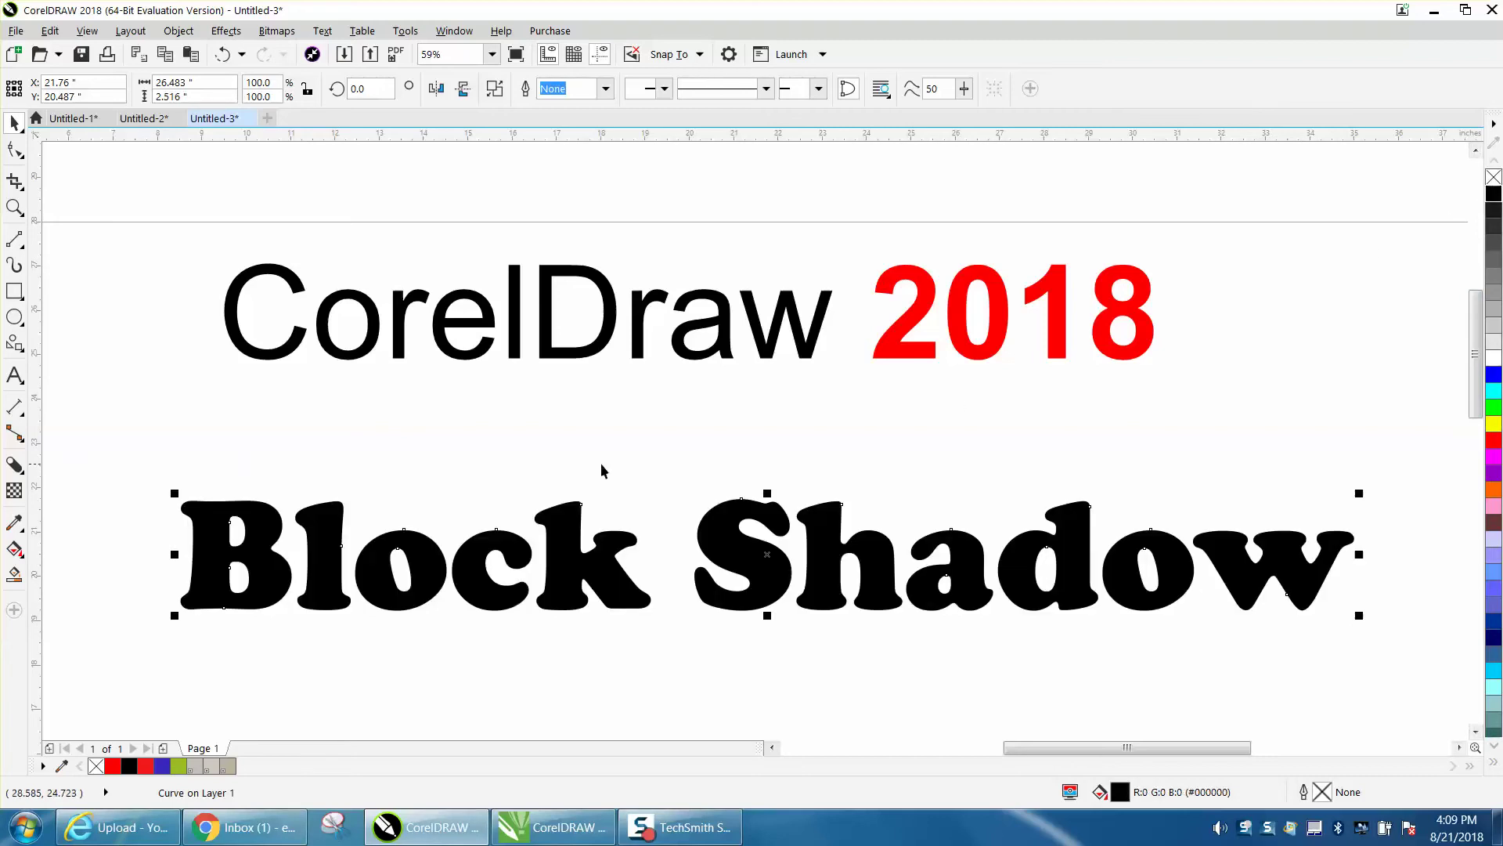
left_click(23, 472)
left_click(80, 466)
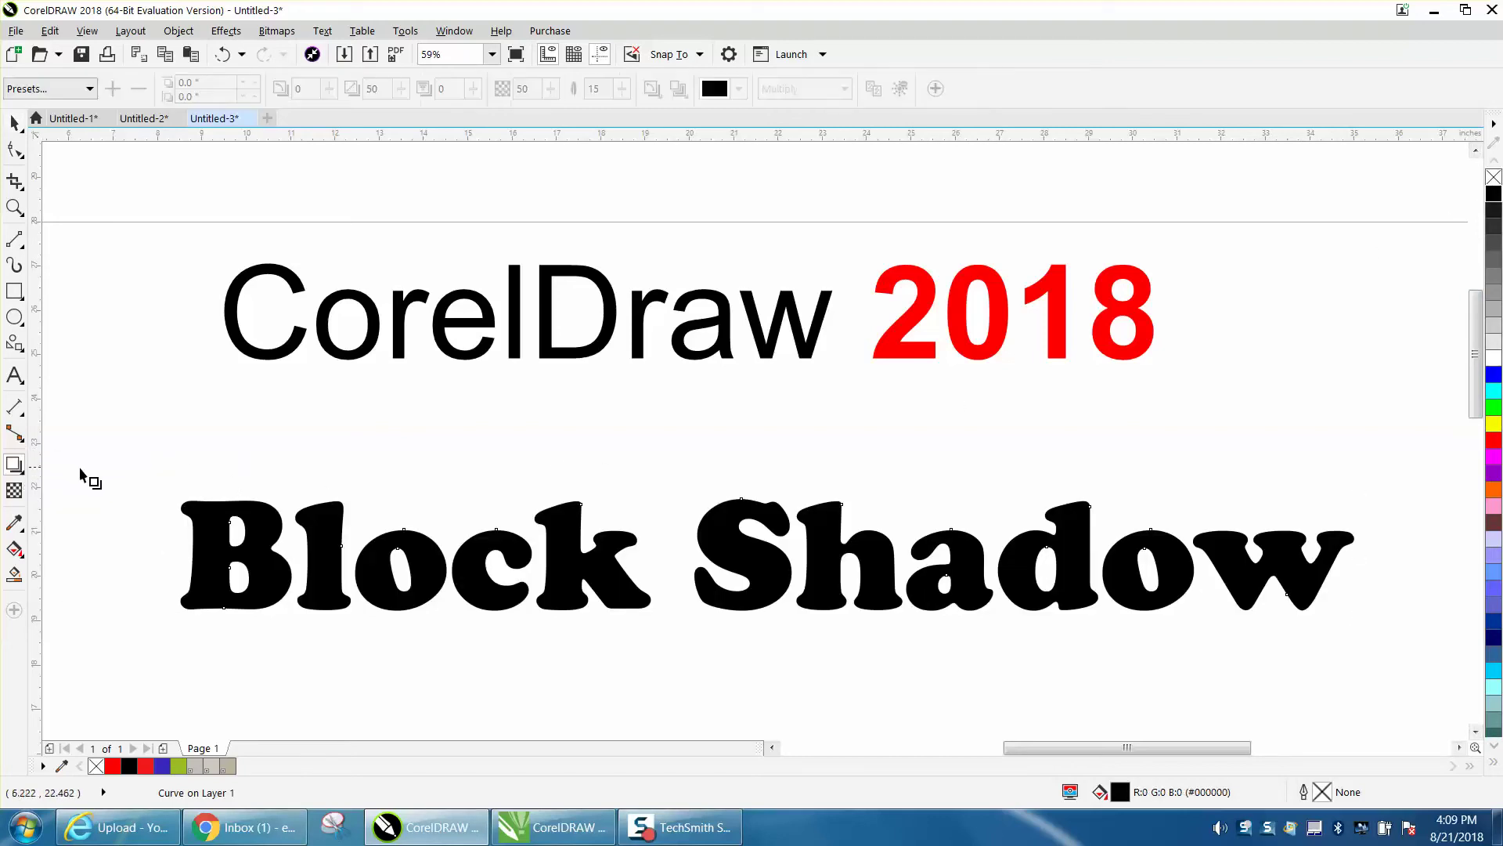
left_click_drag(701, 527, 658, 629)
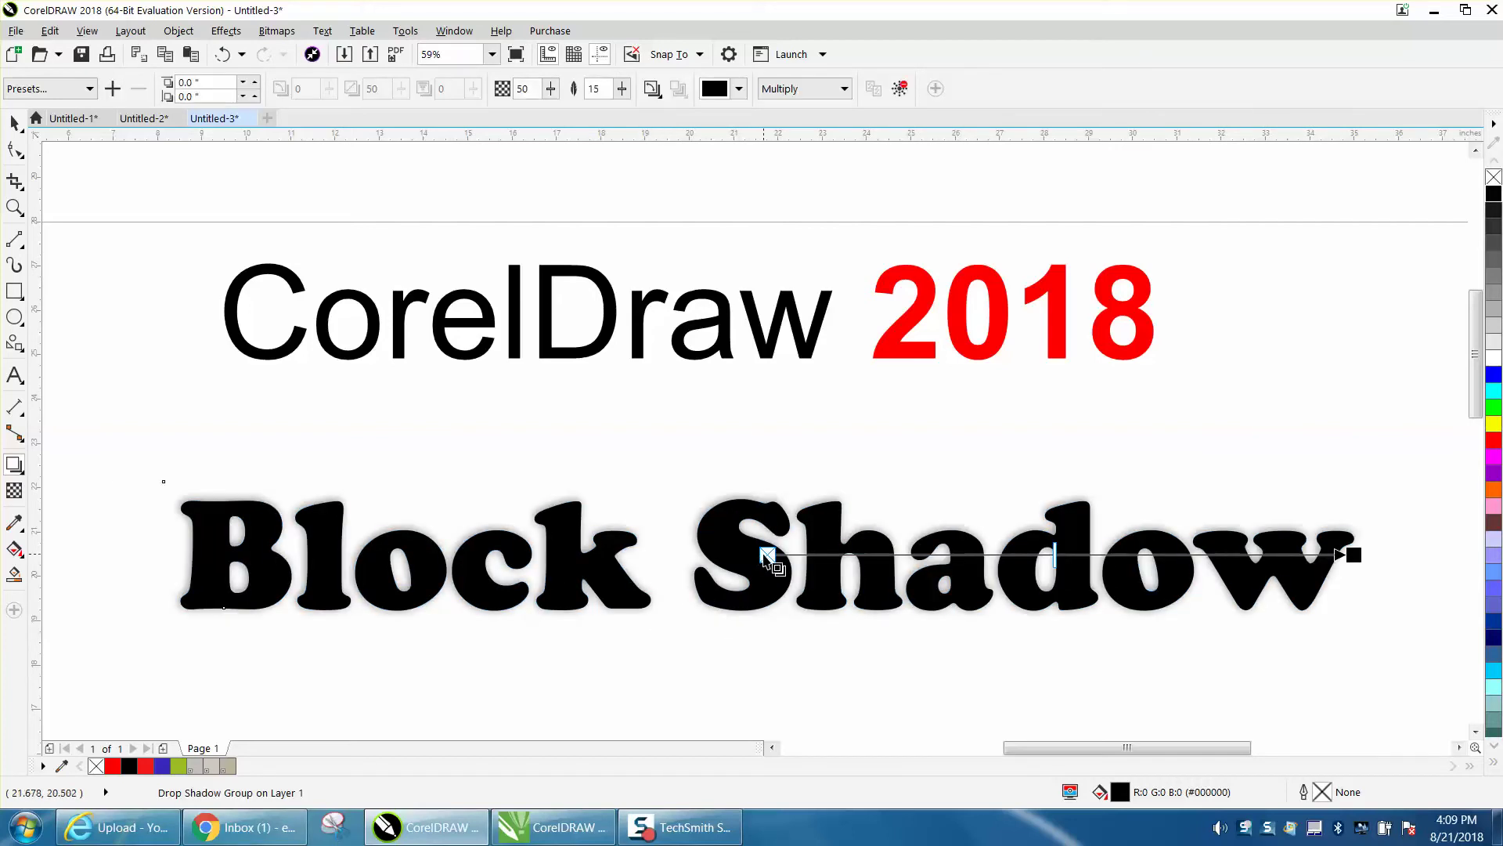
left_click_drag(767, 554, 763, 595)
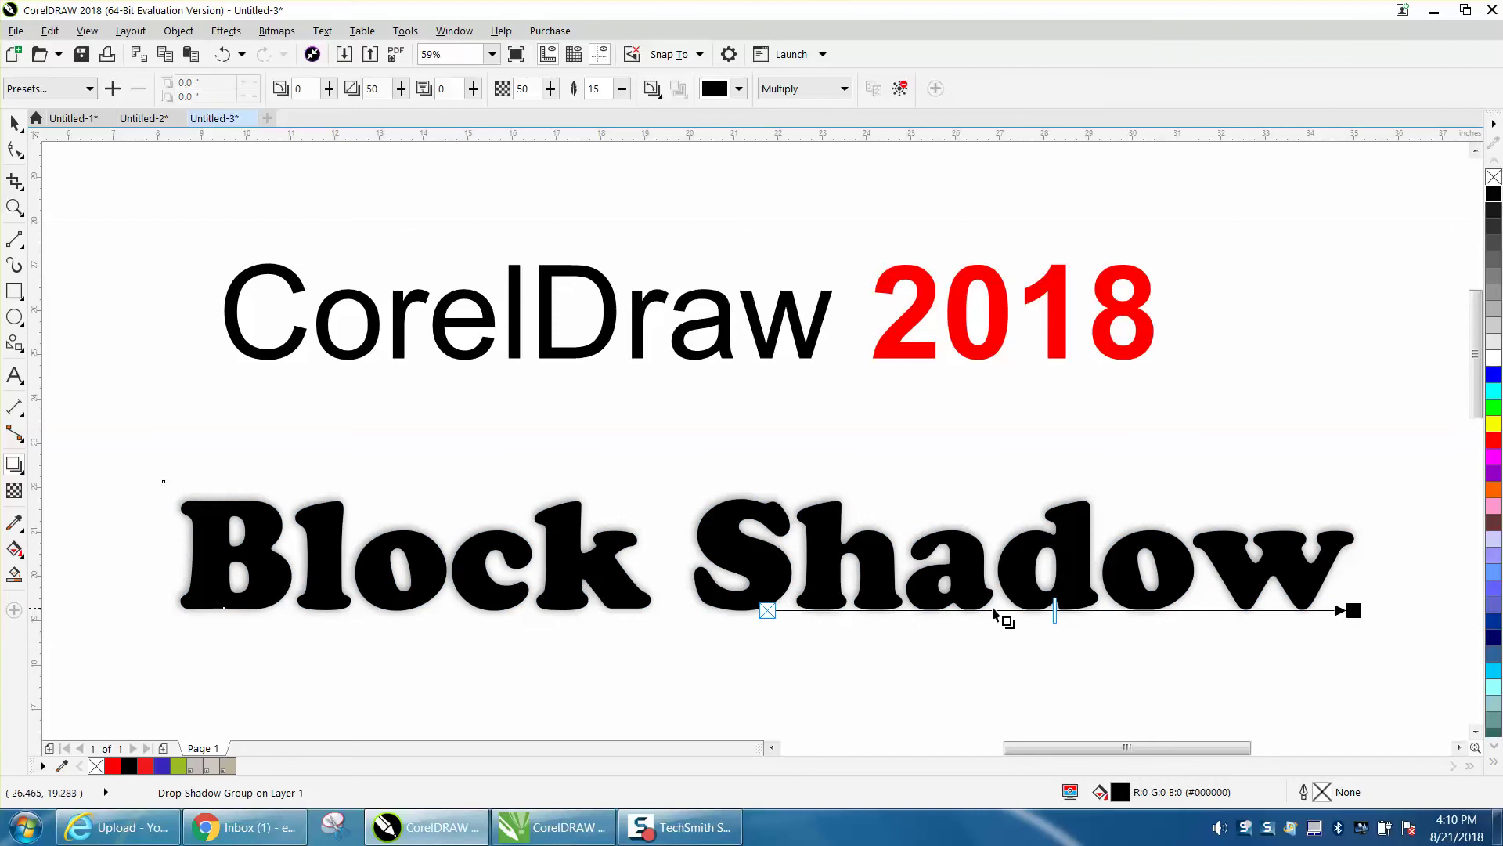
left_click_drag(1046, 613, 207, 617)
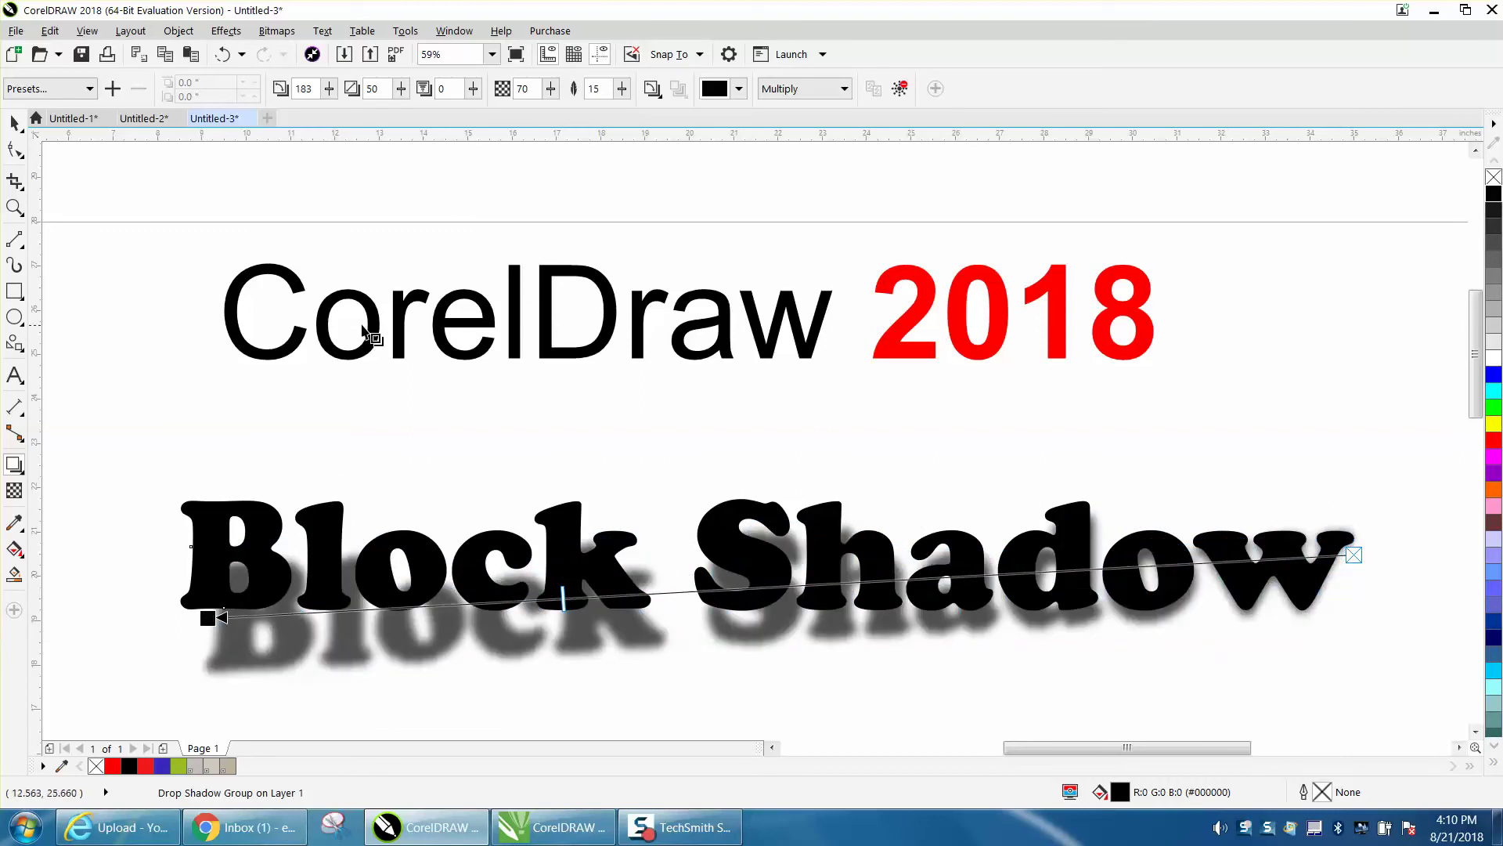
left_click(225, 56)
left_click(224, 56)
left_click(225, 56)
left_click(225, 56)
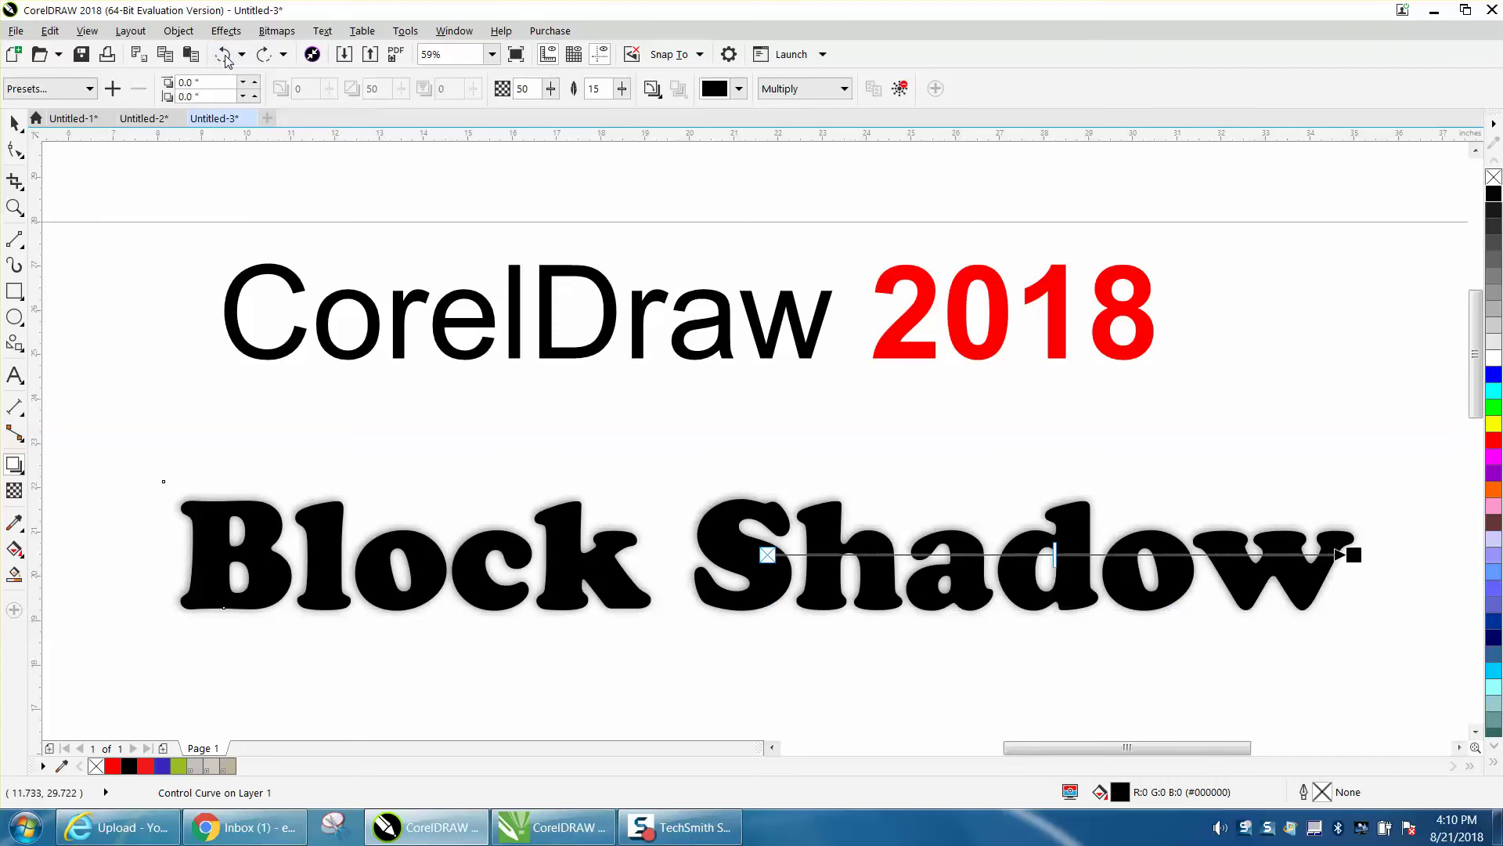
left_click(225, 56)
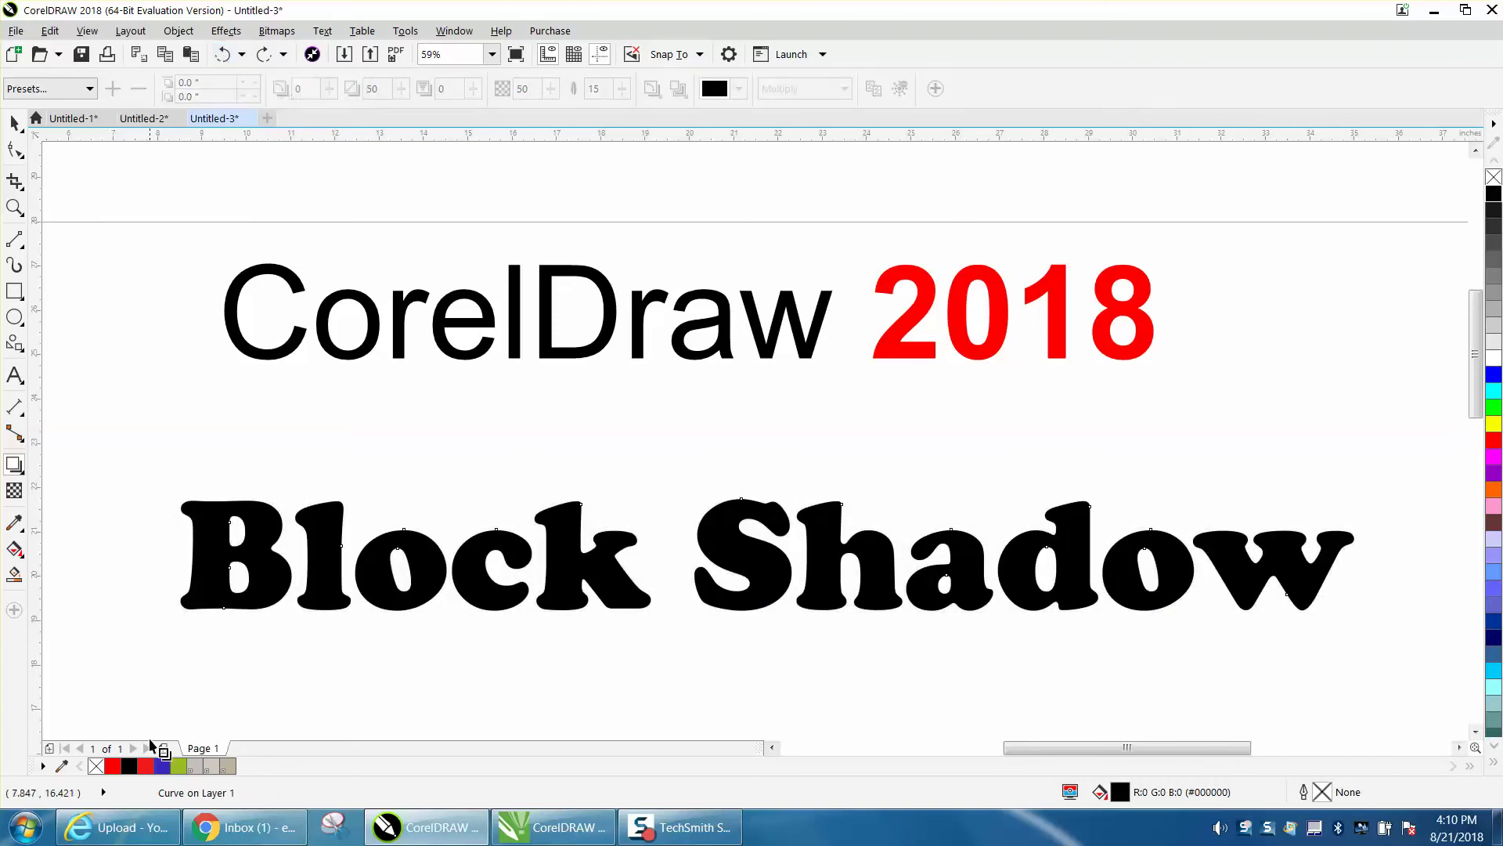
Add a block shadow extending down and to the right from the lettering
left_click(25, 476)
left_click(26, 476)
left_click(24, 475)
left_click(75, 588)
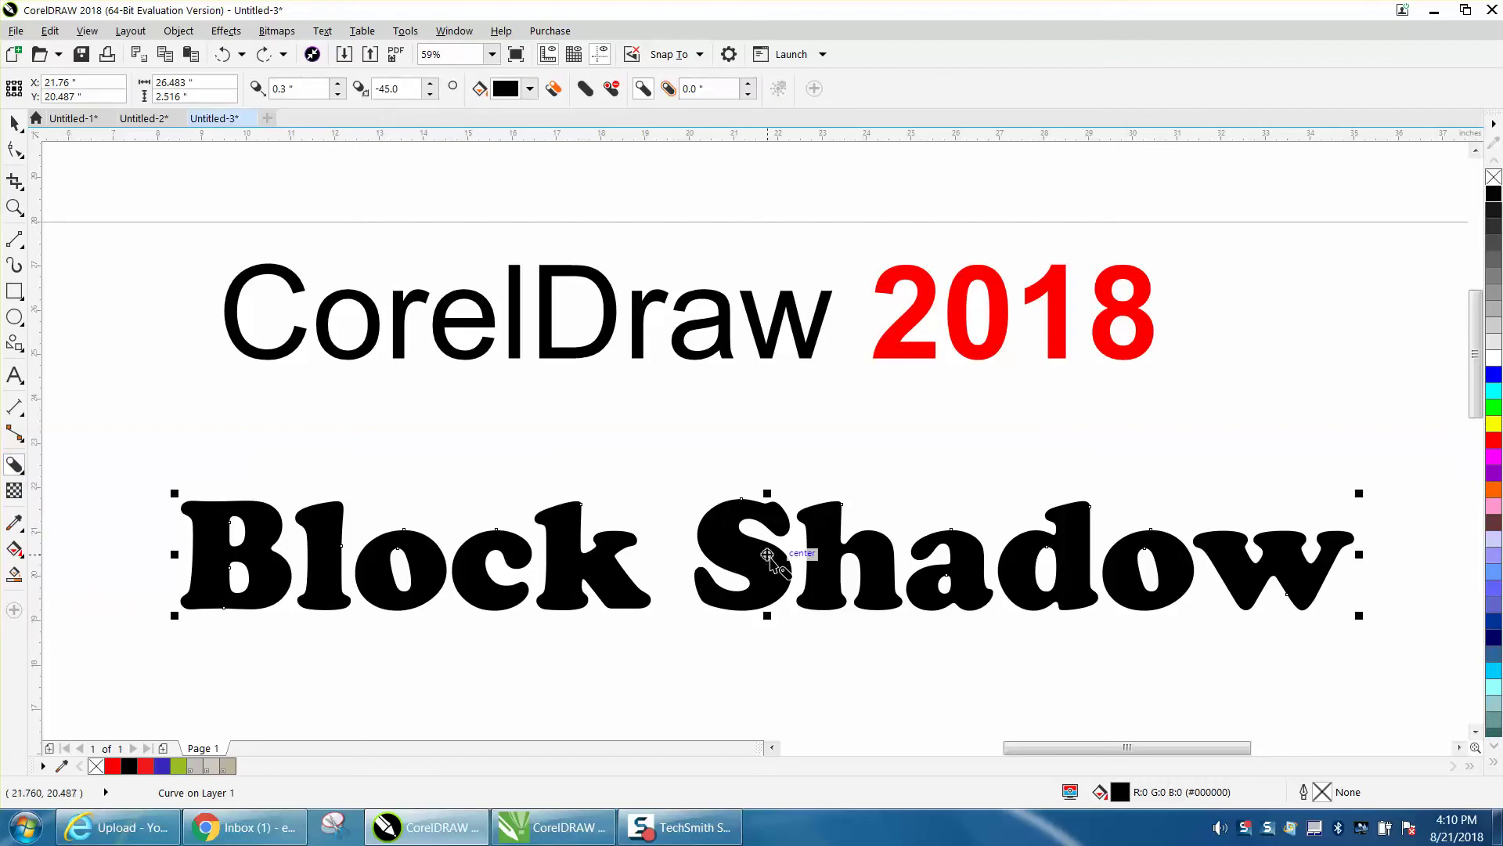
left_click_drag(767, 554, 774, 566)
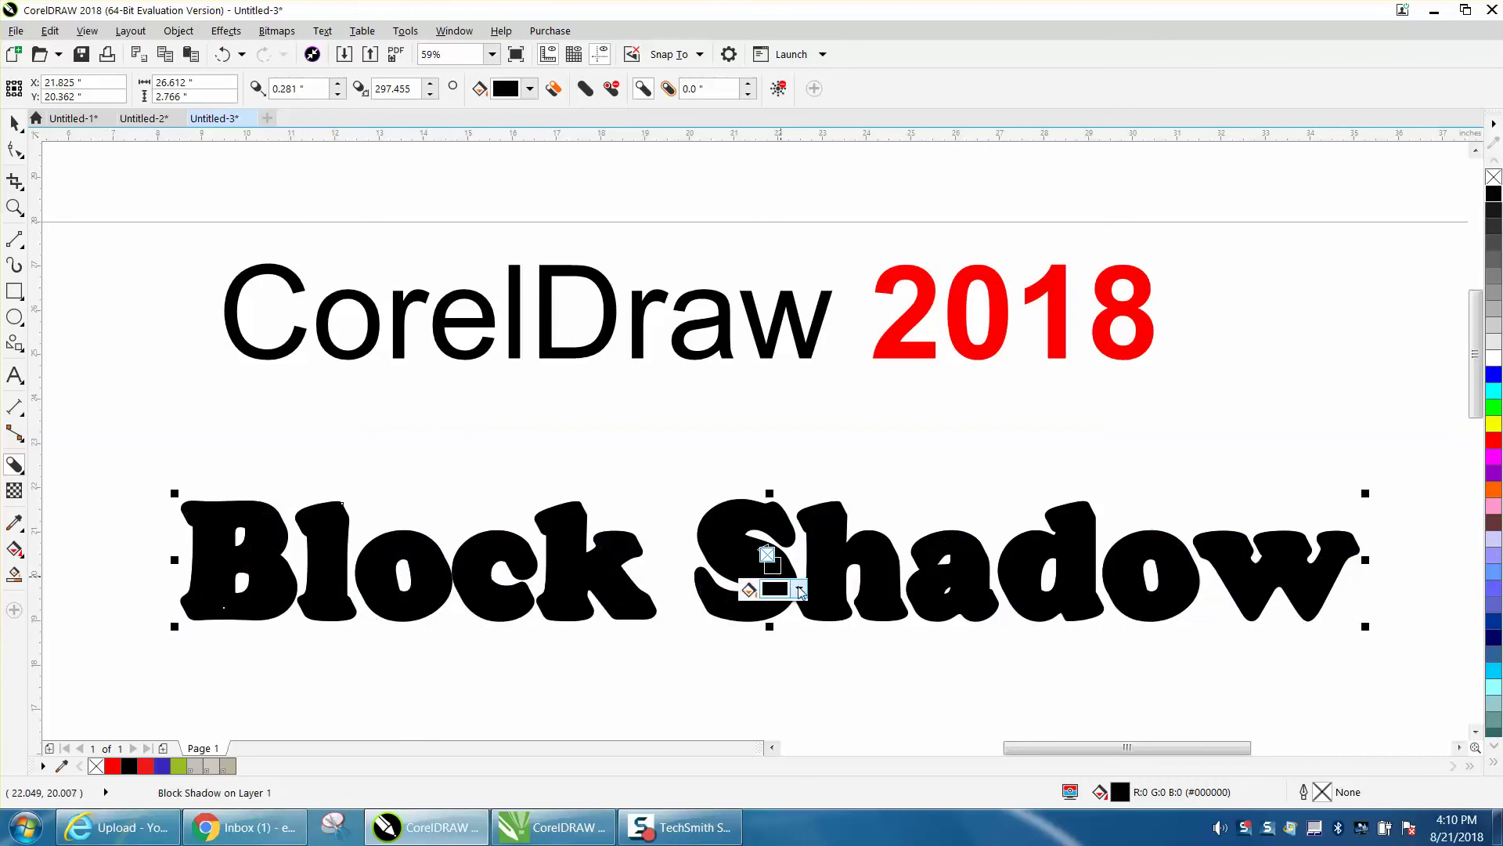
Colour the block shadow grey PANTONE 430 C and return to the Pick tool
left_click(799, 590)
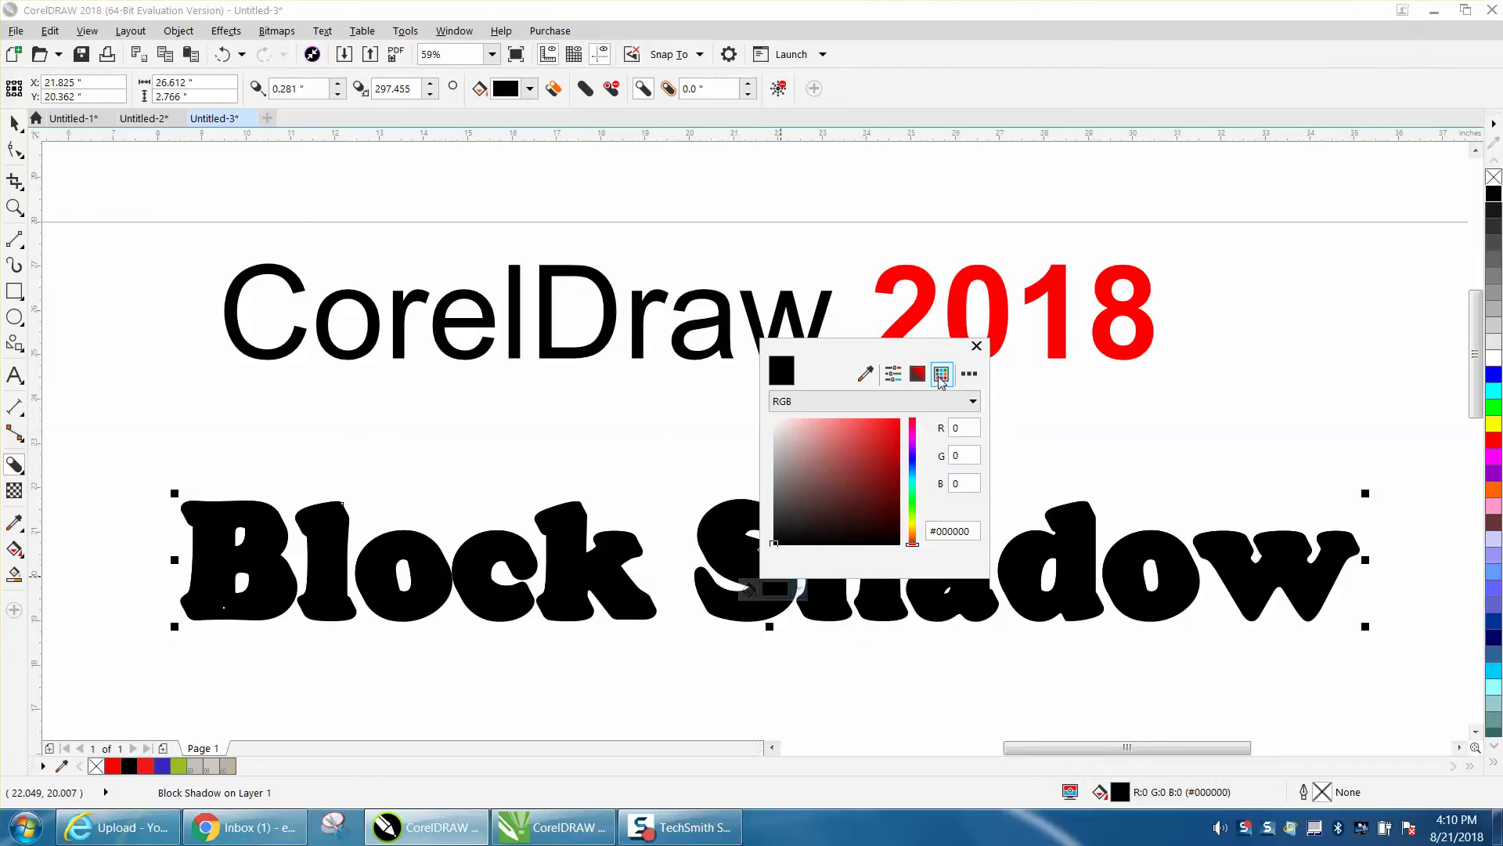
left_click(941, 374)
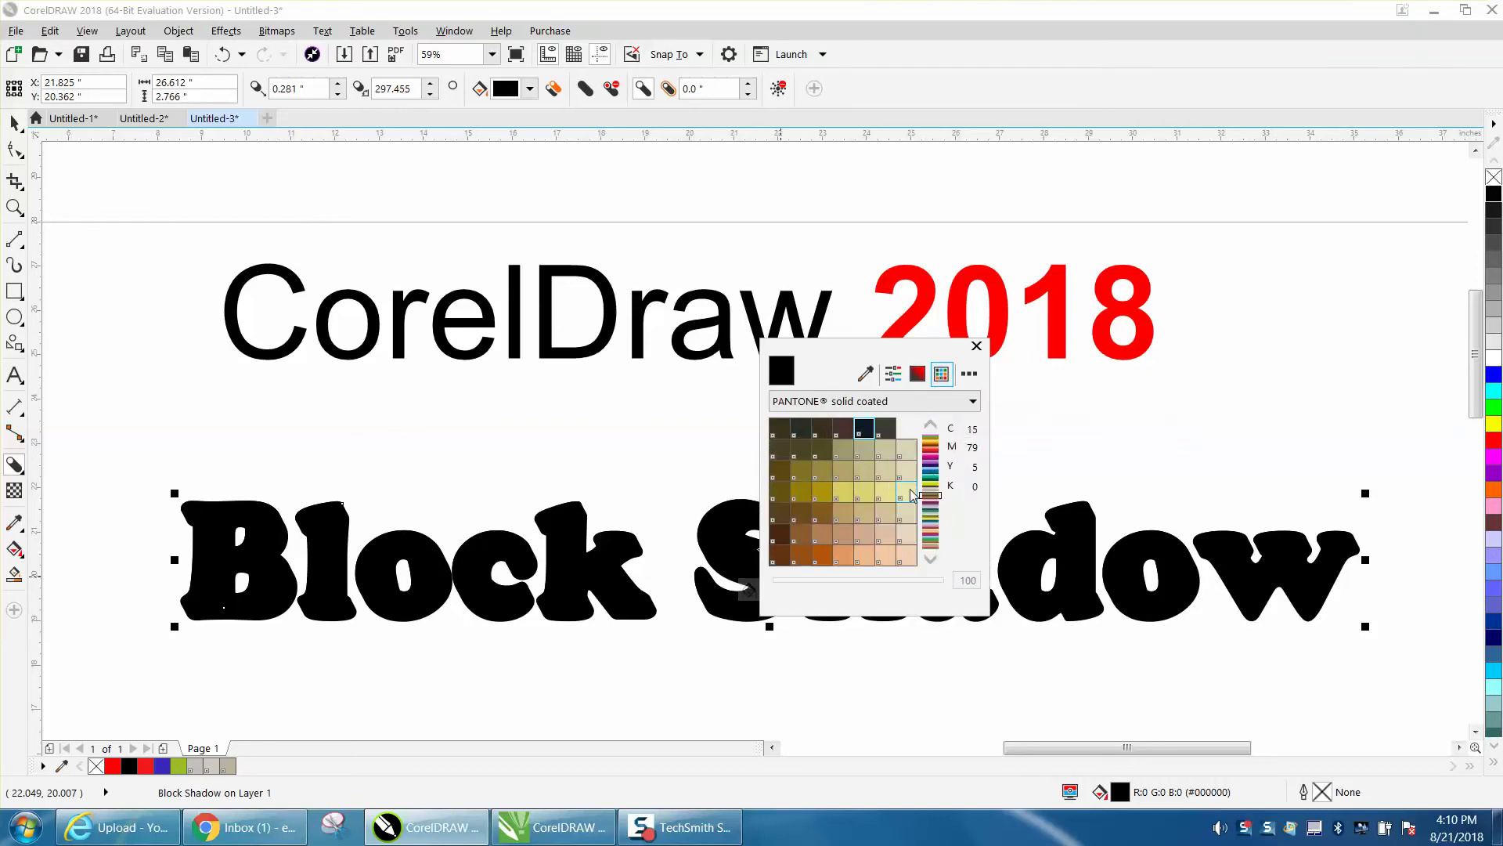
left_click_drag(936, 493, 932, 487)
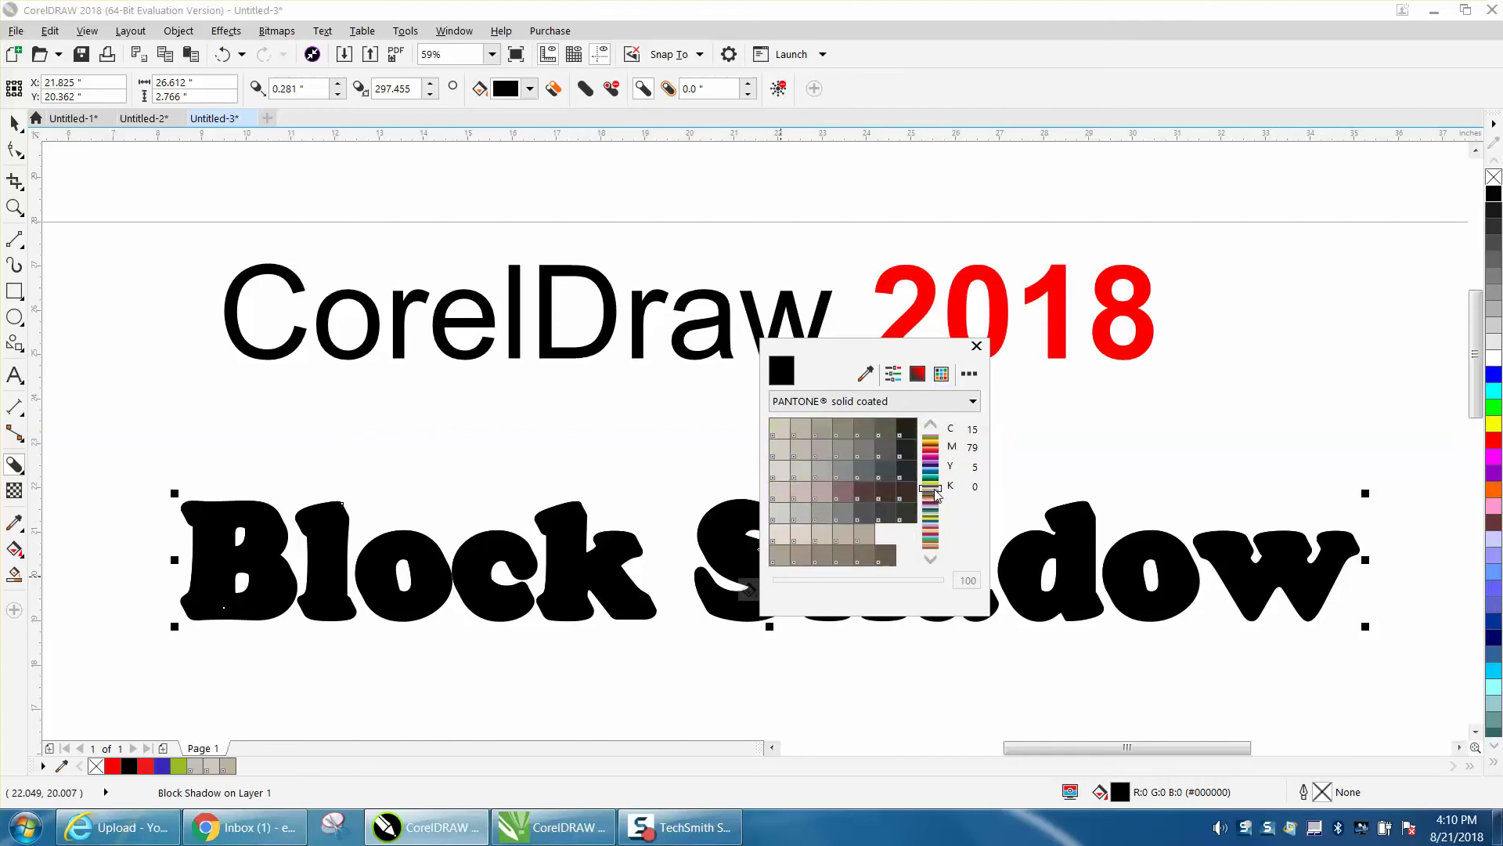
left_click(843, 467)
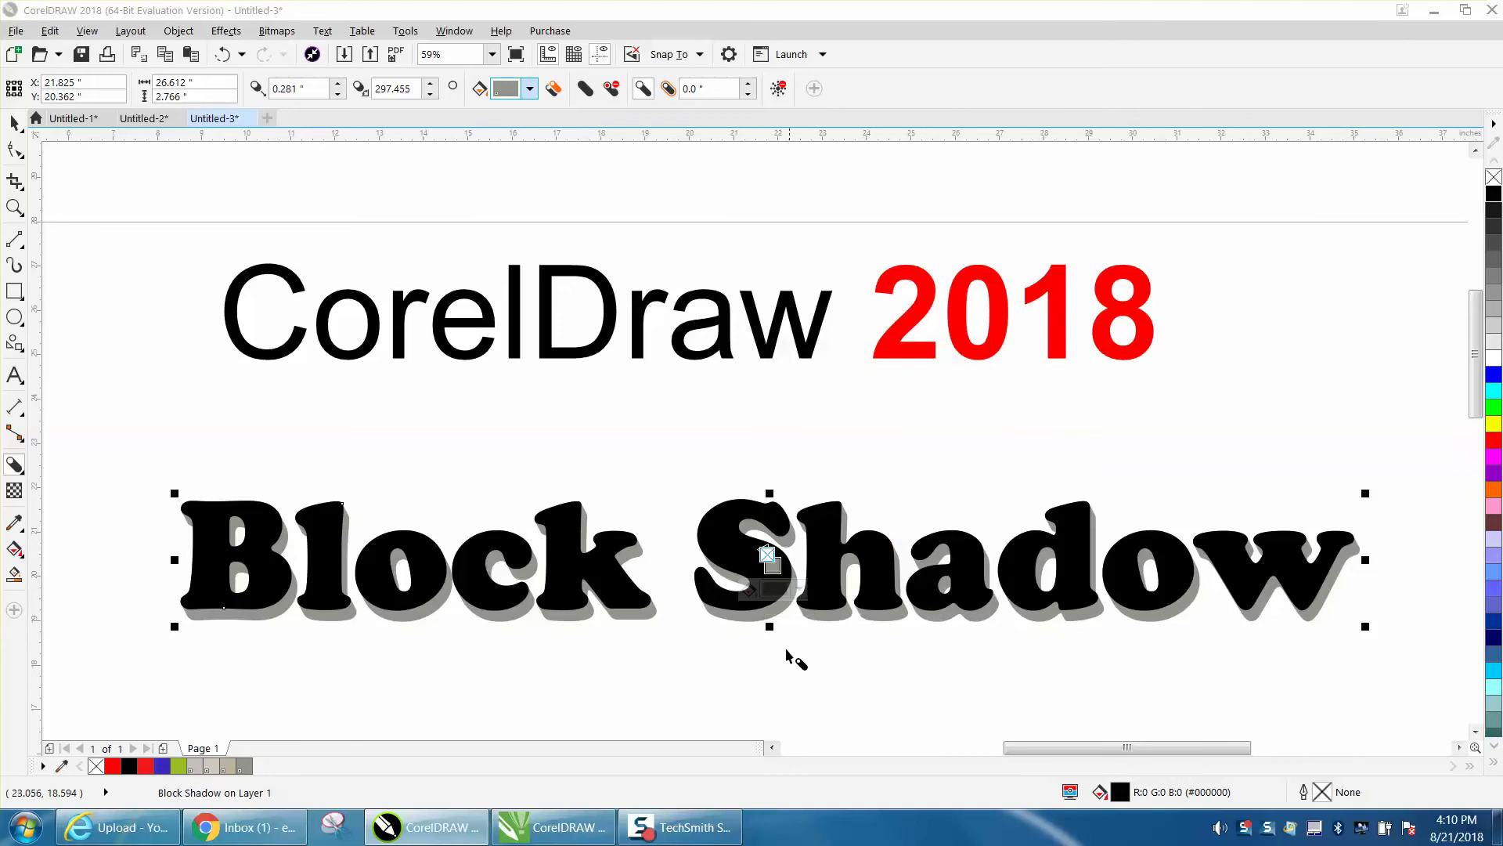
left_click(765, 578)
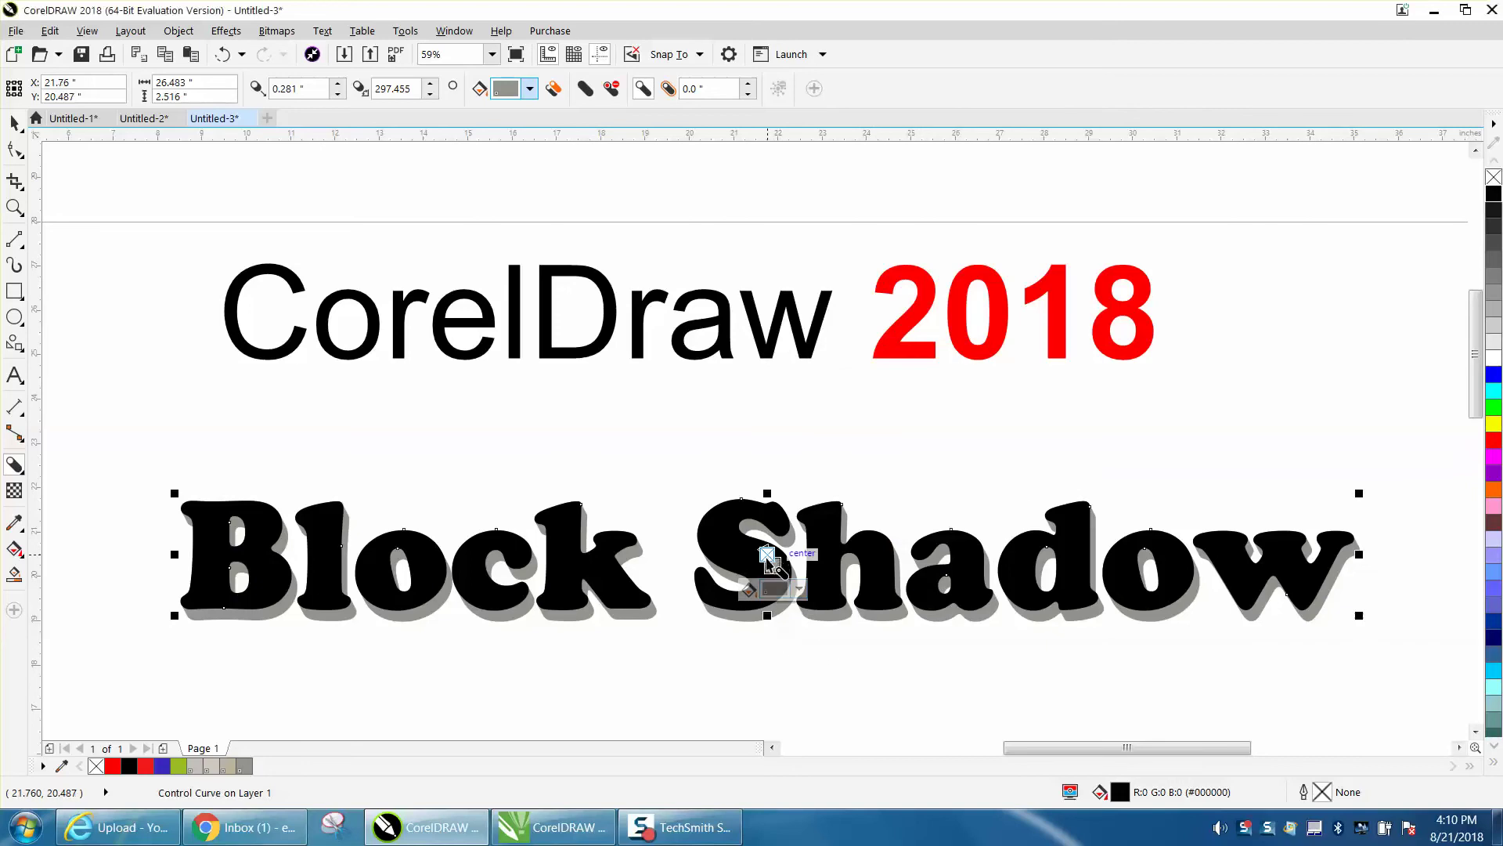
left_click(14, 123)
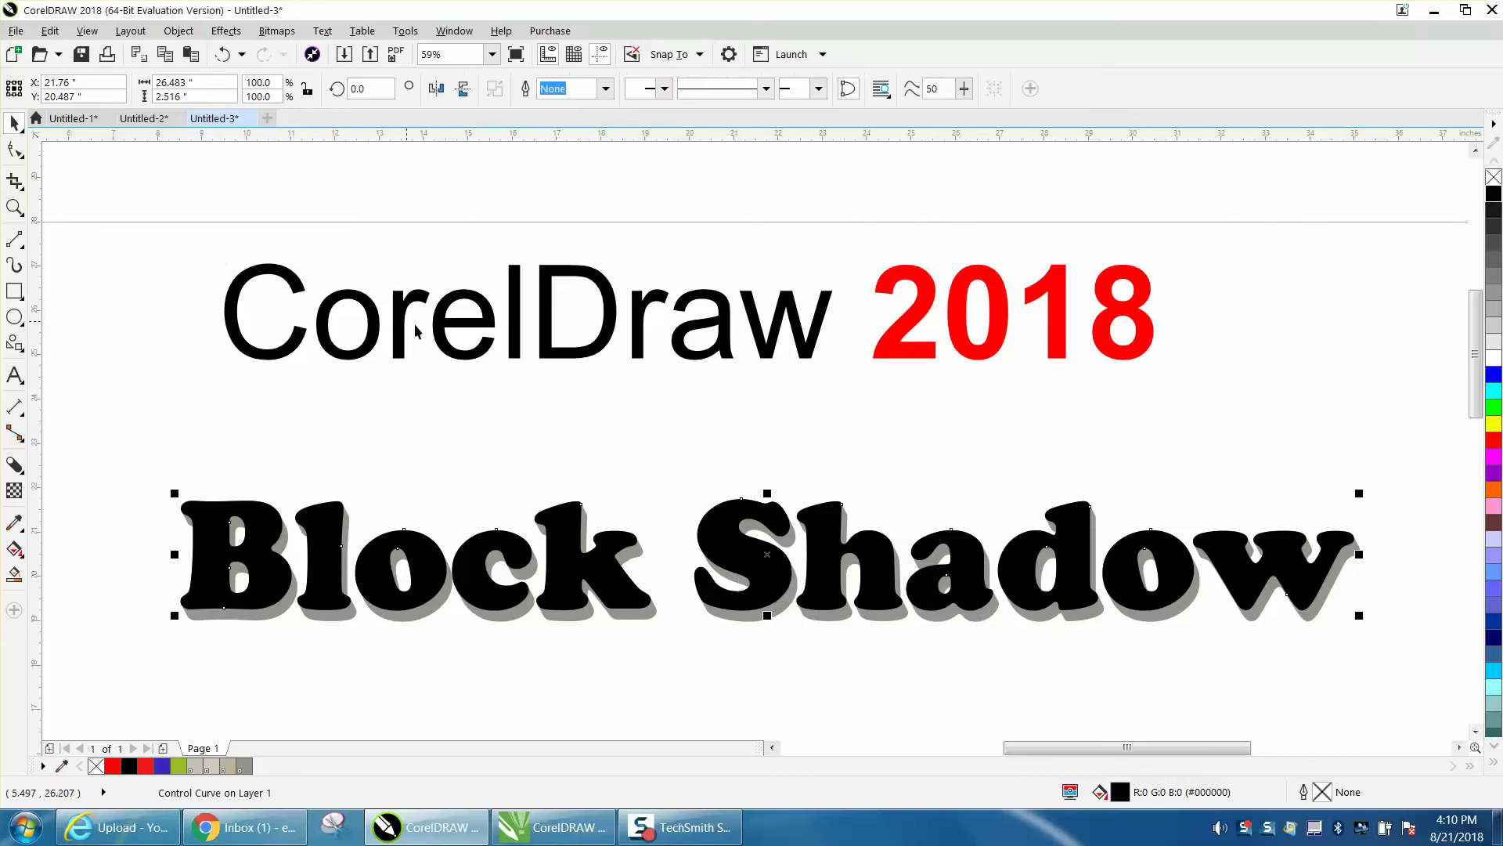
Select the Block Shadow text with its shadow and move it left
left_click(816, 457)
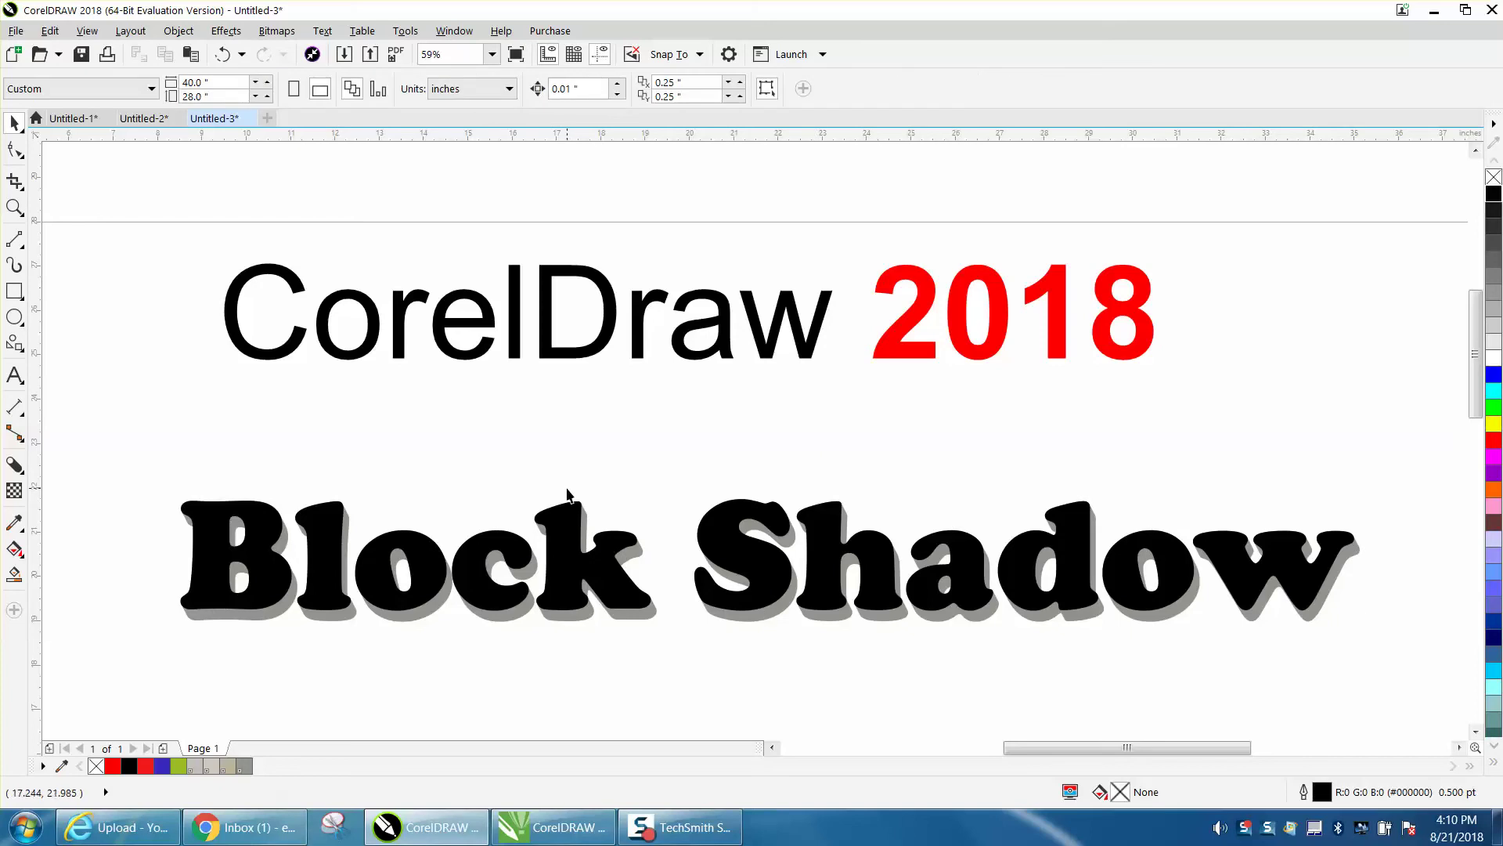
scroll(650, 487, "down", 2)
left_click_drag(509, 479, 860, 557)
left_click_drag(686, 502, 602, 501)
left_click_drag(403, 453, 825, 556)
Break the block shadow apart from the text with Object > Break Block Shadow Apart
left_click(179, 31)
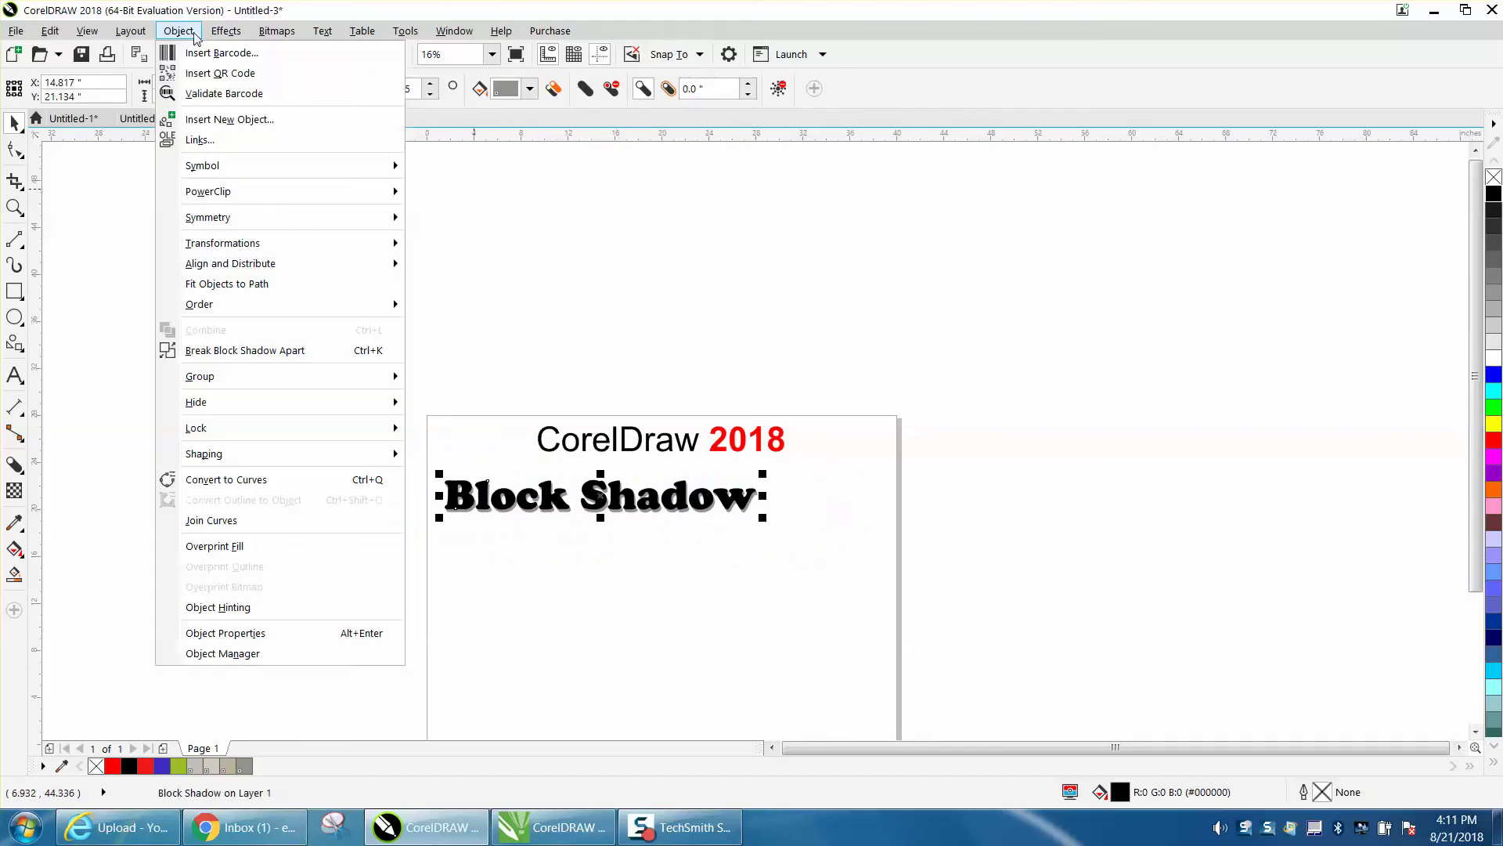
mouse_move(226, 31)
mouse_move(178, 30)
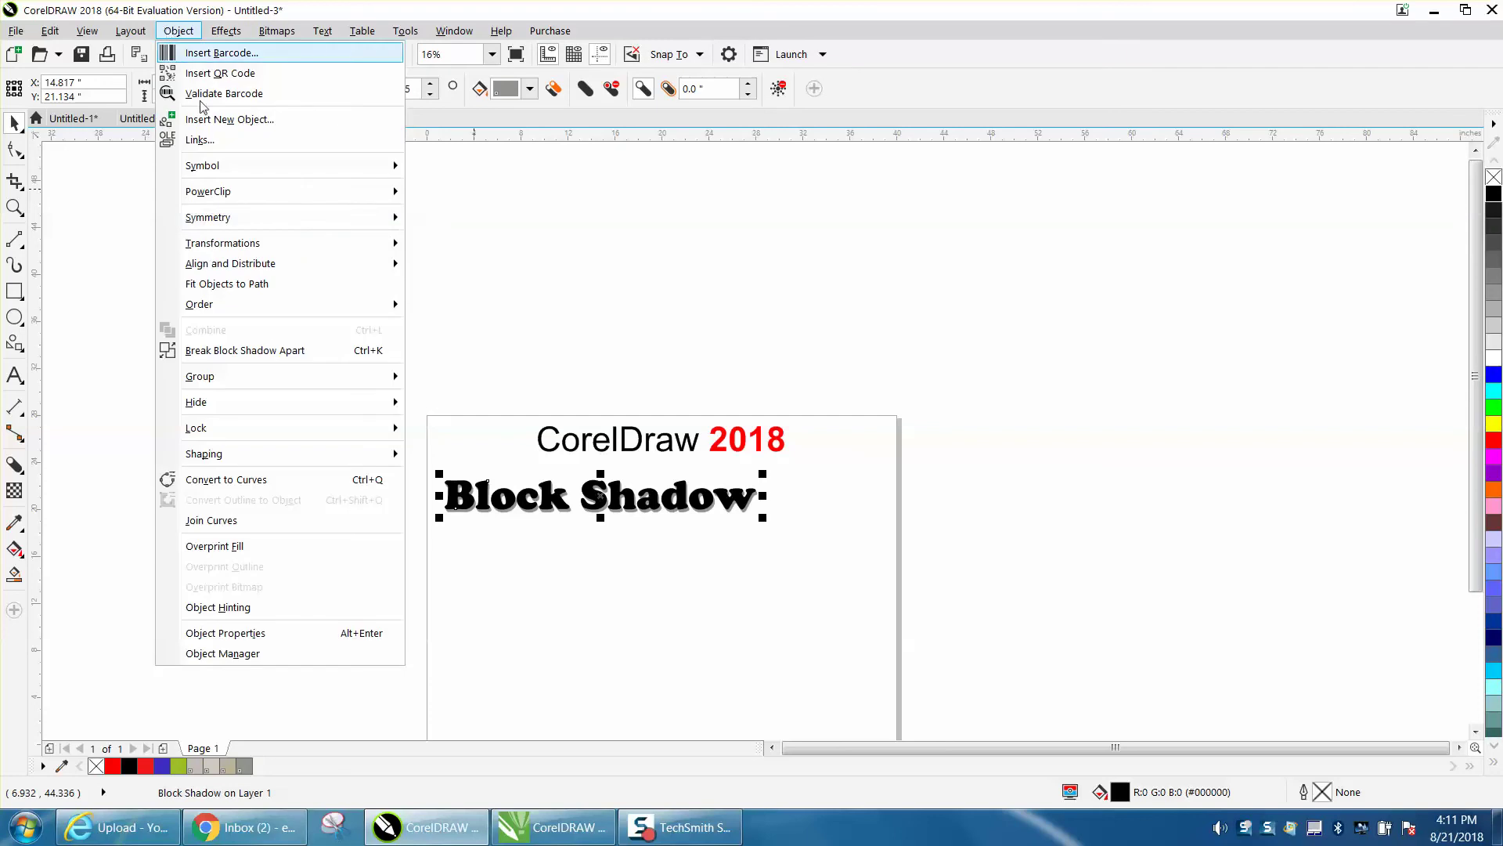
left_click(262, 352)
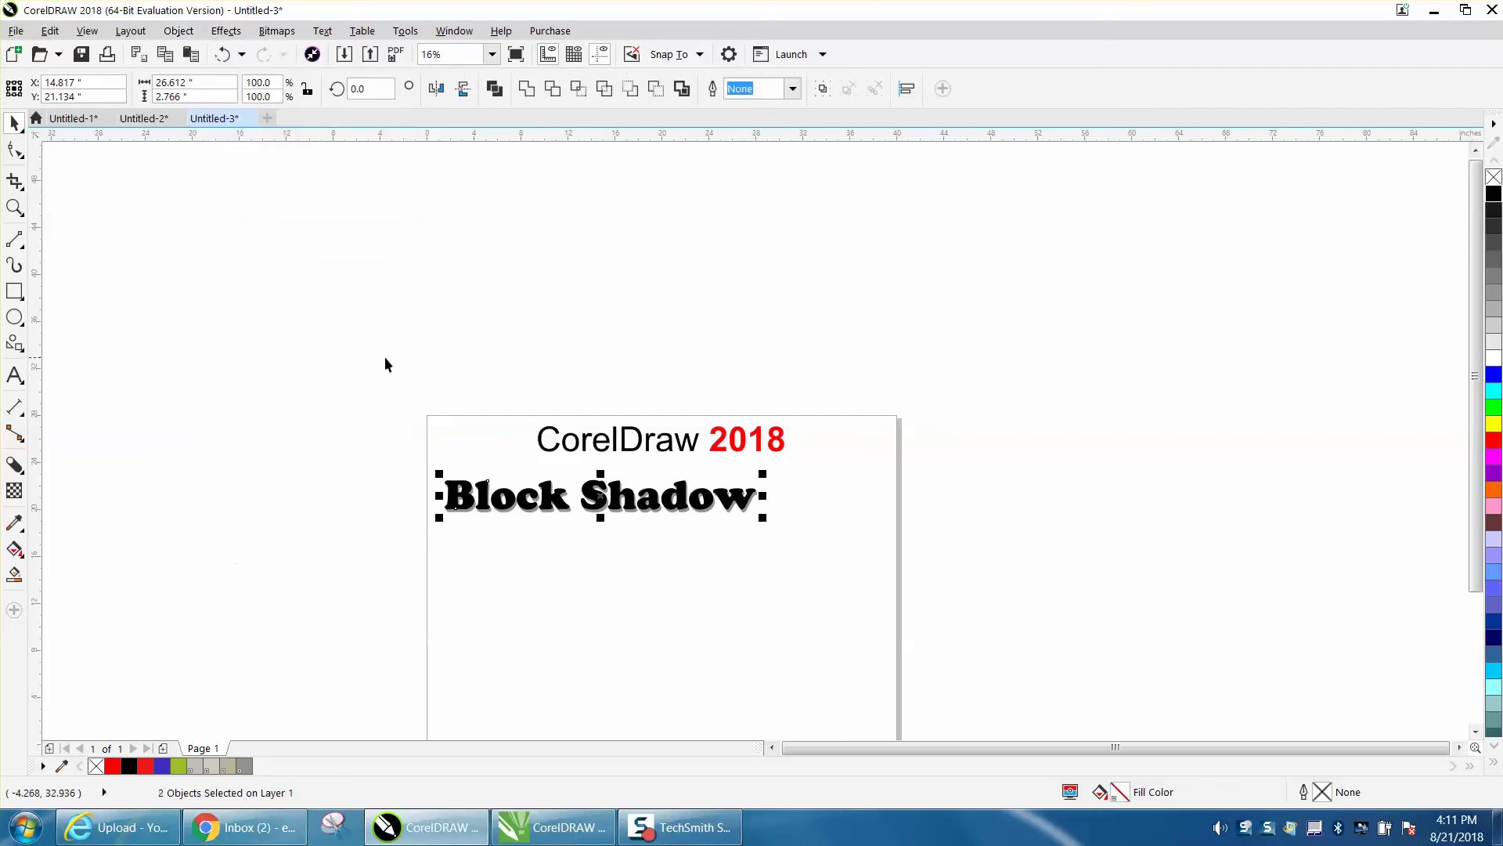
Set the nudge distance to 30 inches
left_click(507, 354)
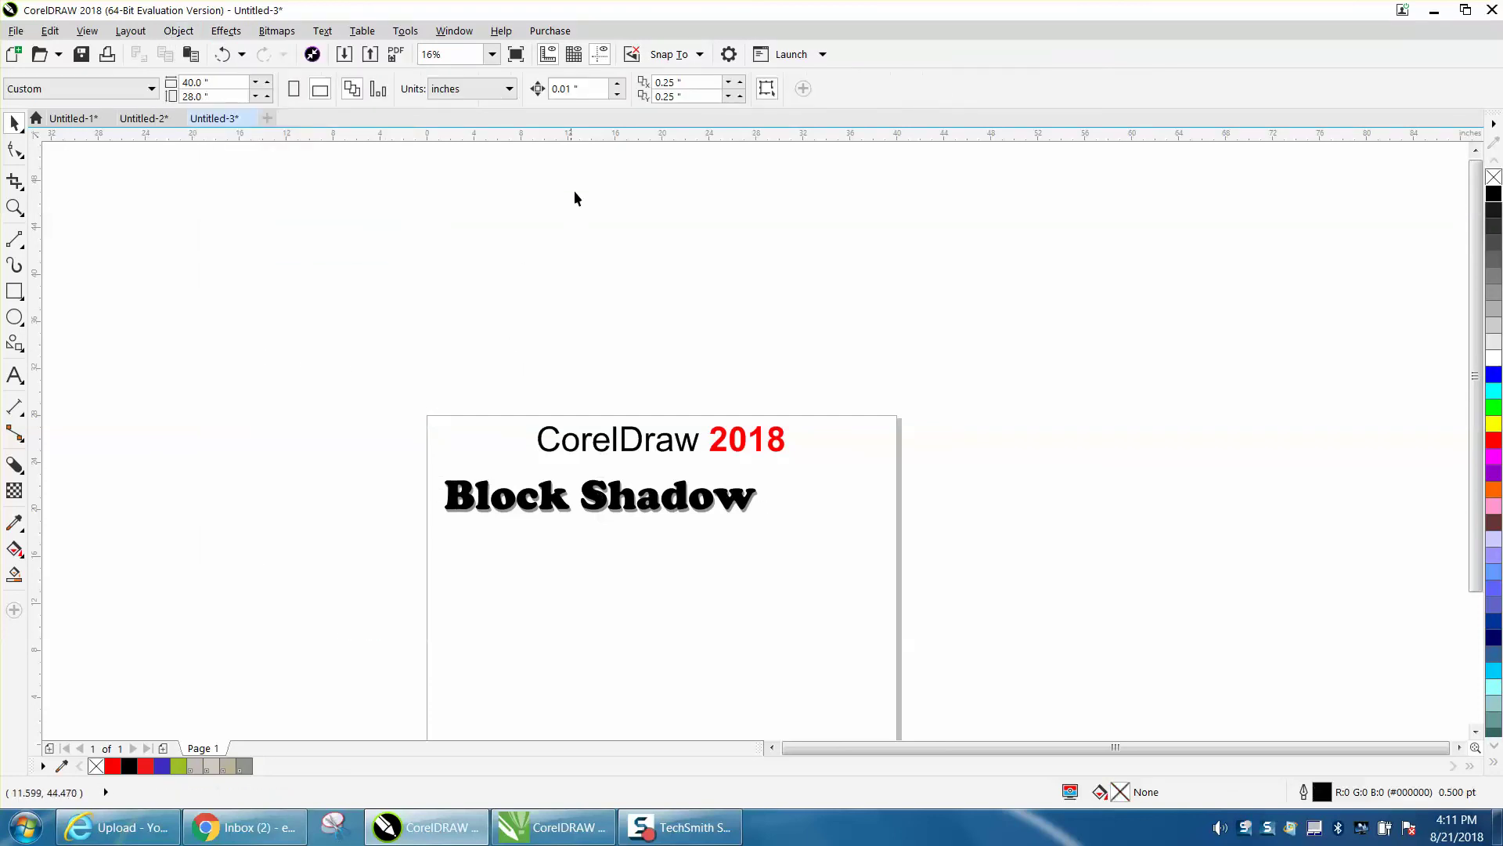
left_click(449, 470)
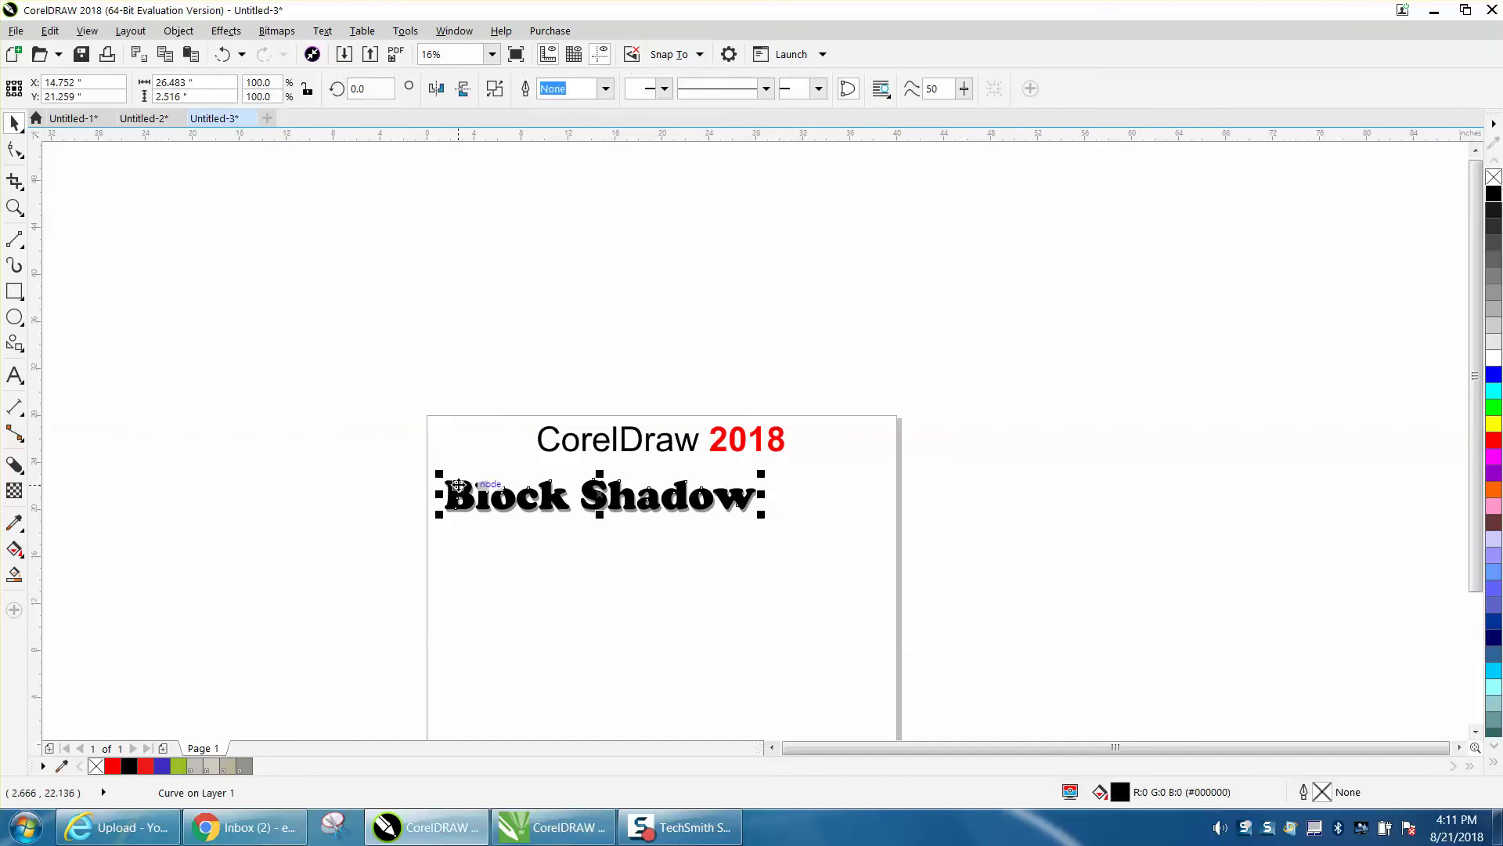
left_click(430, 367)
left_click_drag(585, 92, 552, 91)
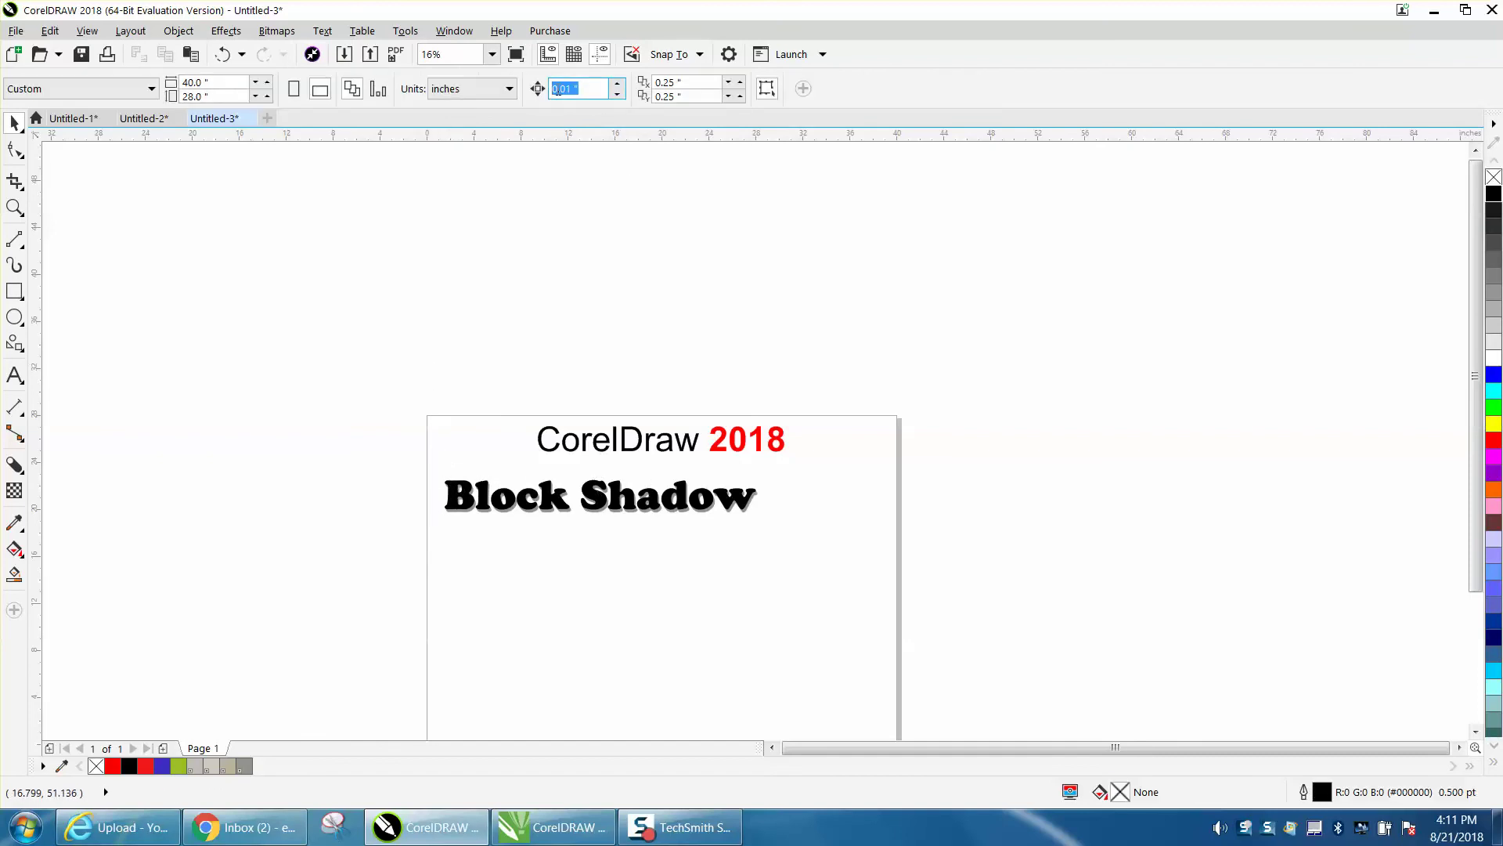
type("30")
Nudge the black text left, the grey shadow up, then the text back right onto the page
left_click(548, 491)
key("Left")
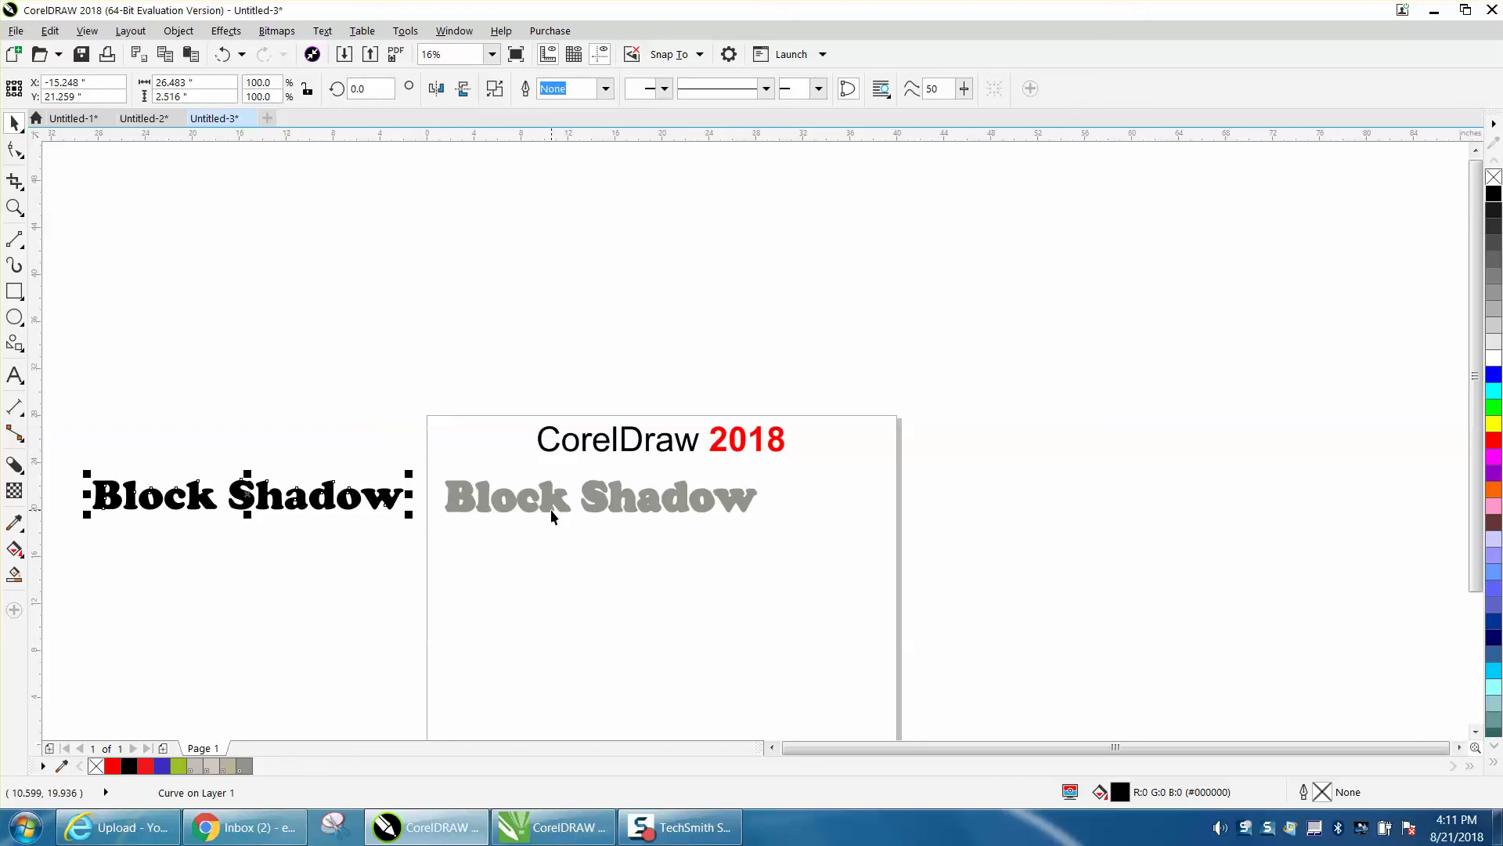
left_click(602, 505)
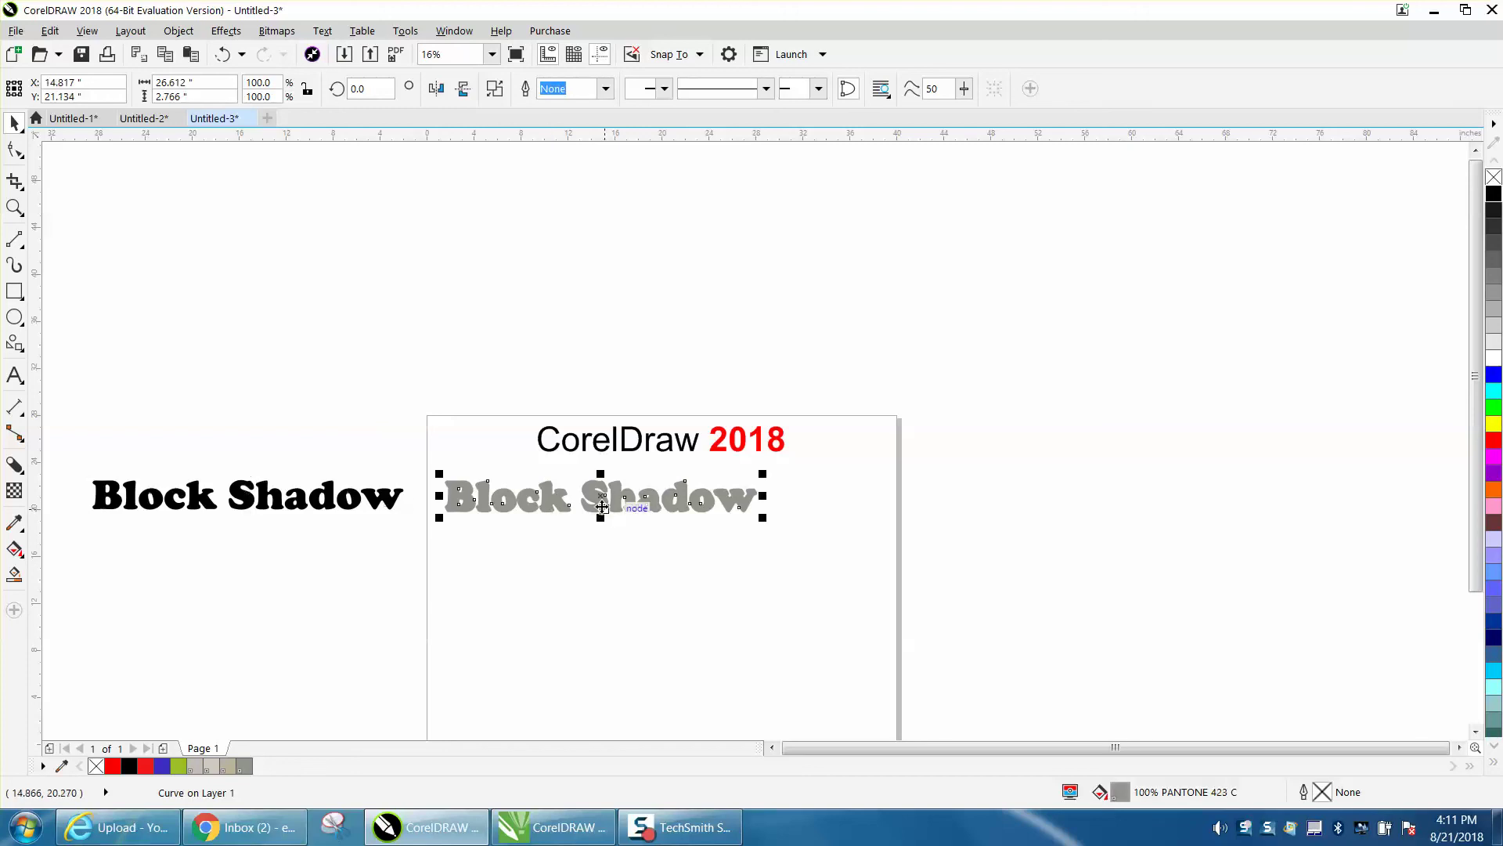
key("Up")
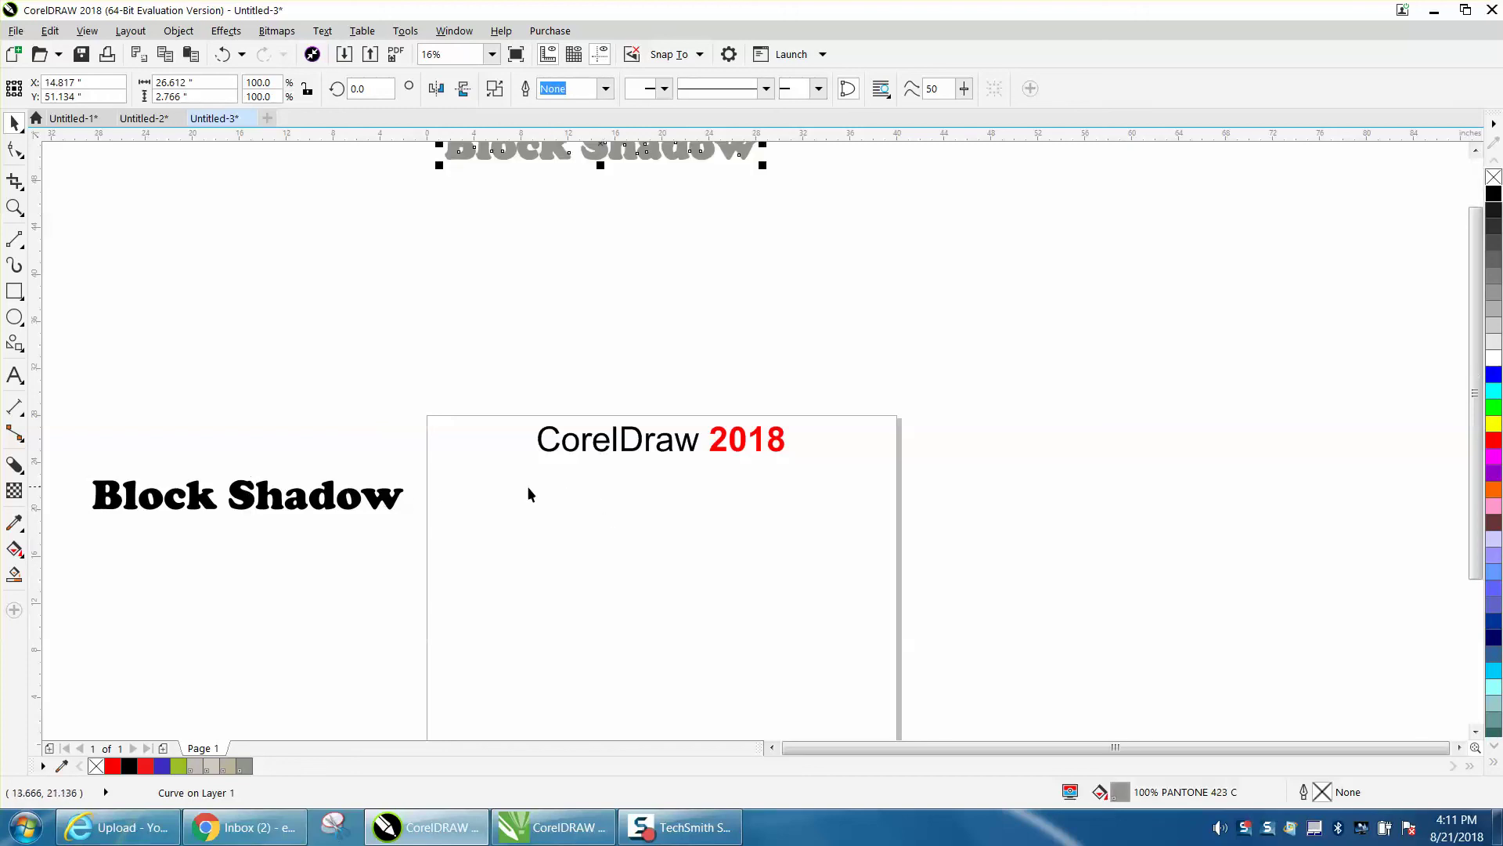
left_click(397, 505)
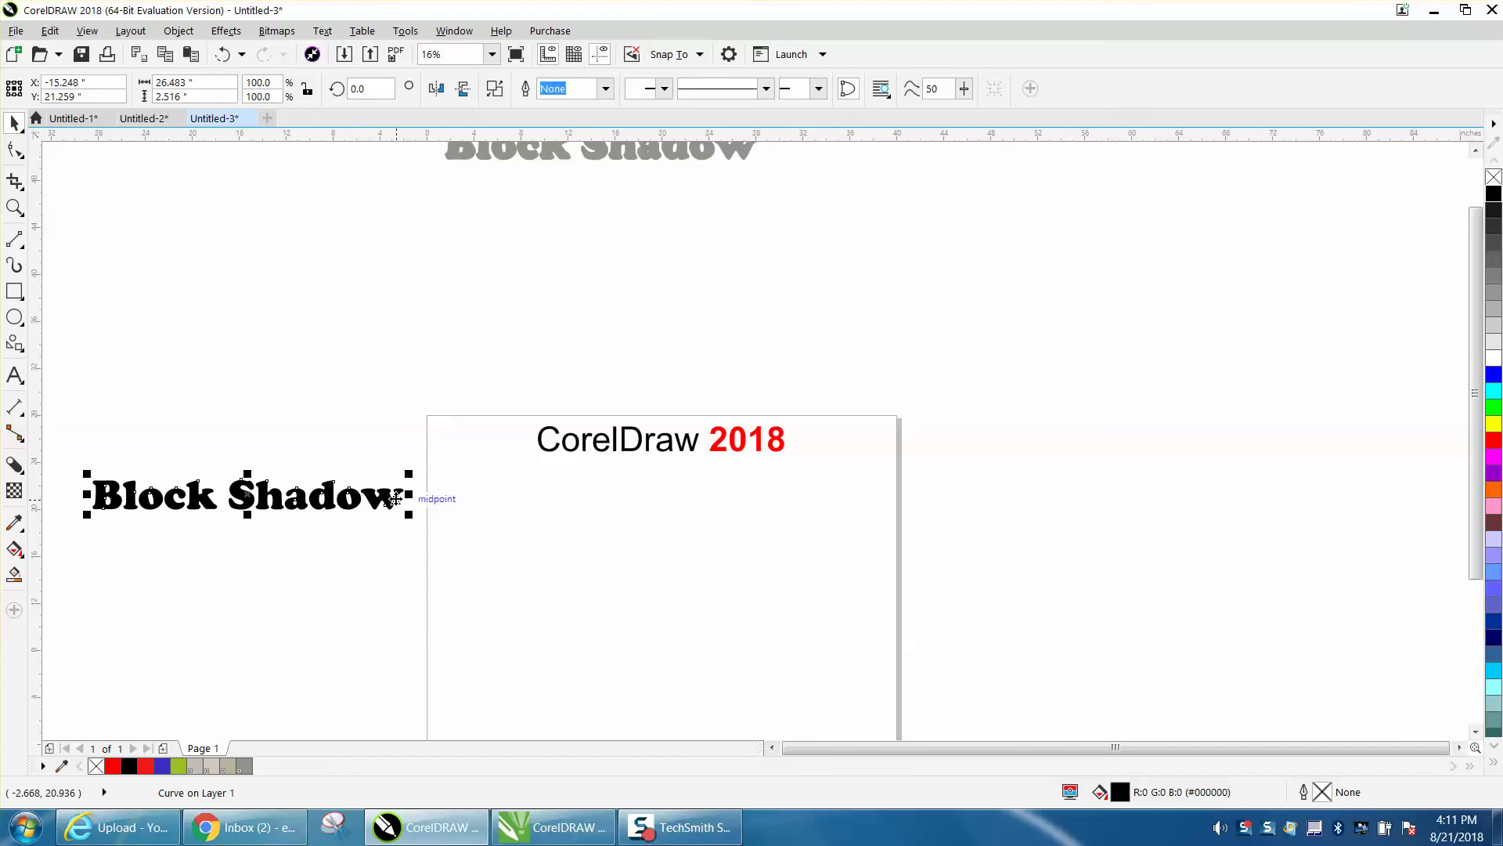
key("Right")
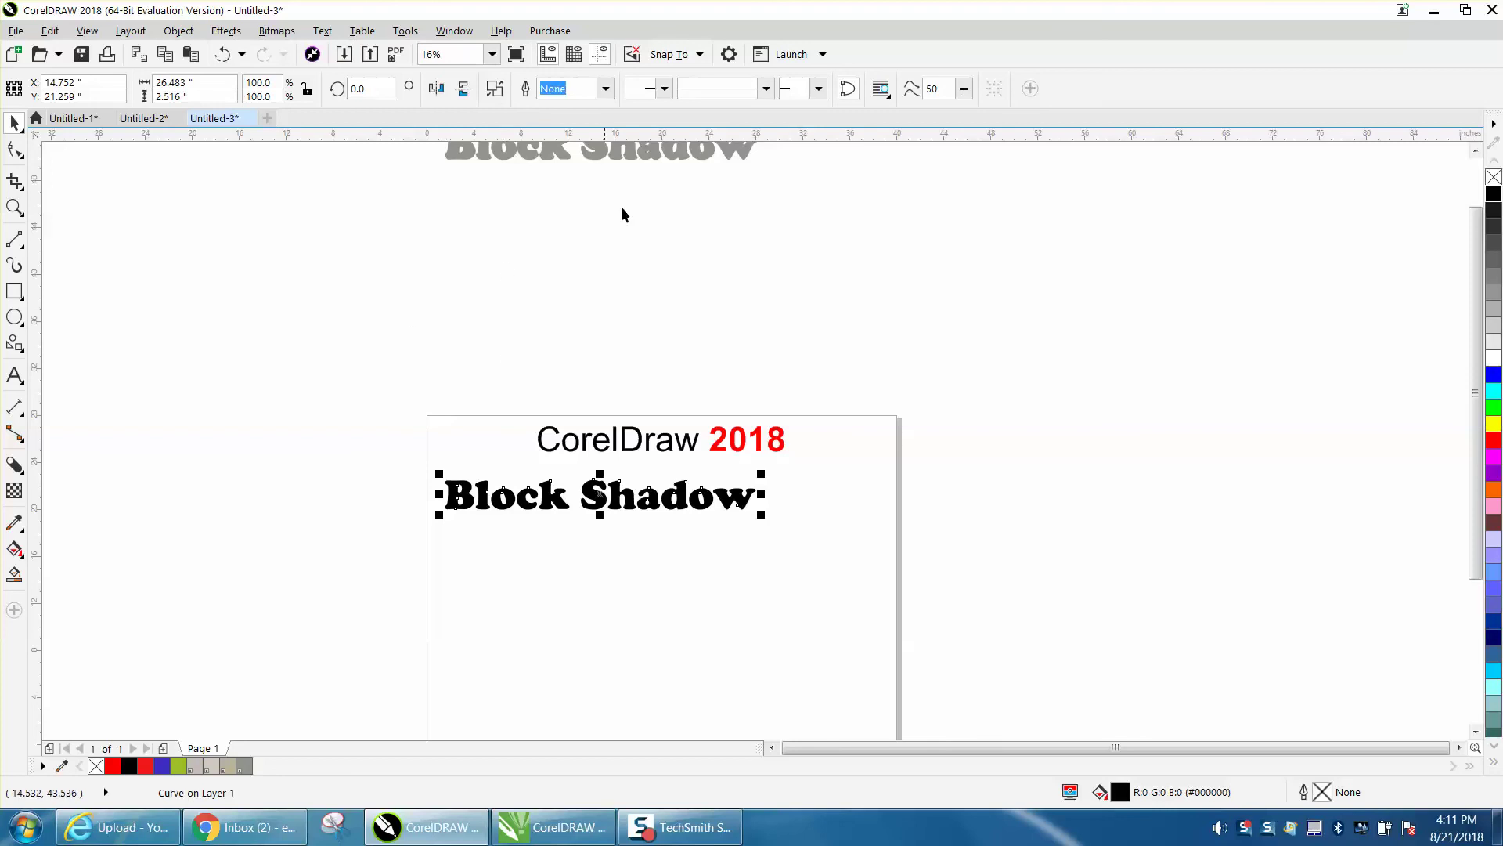
Bring the grey shadow back behind the text and zoom in on the lettering
left_click_drag(671, 163, 681, 159)
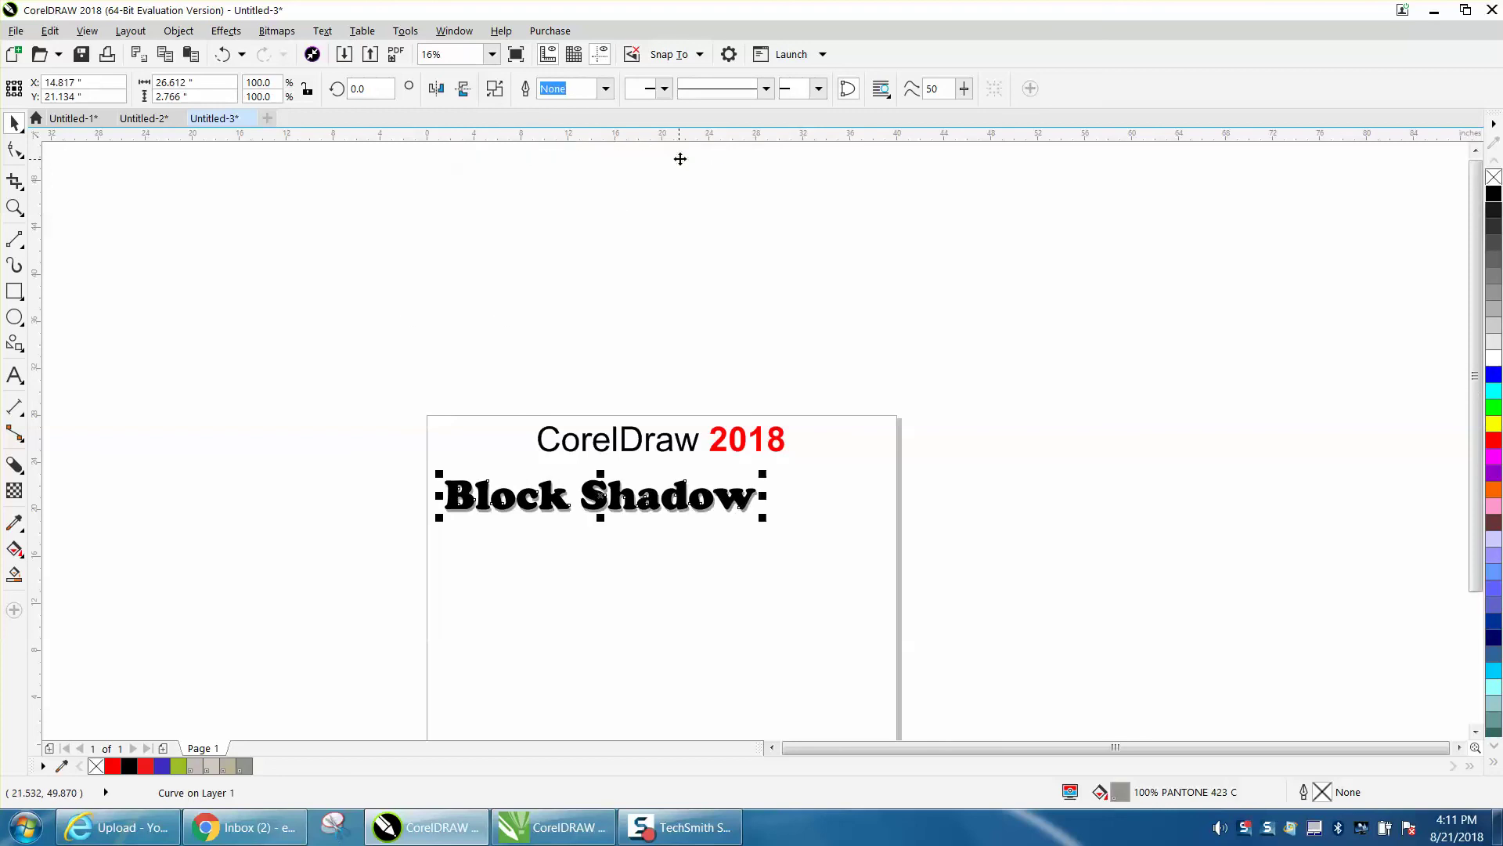
left_click(14, 206)
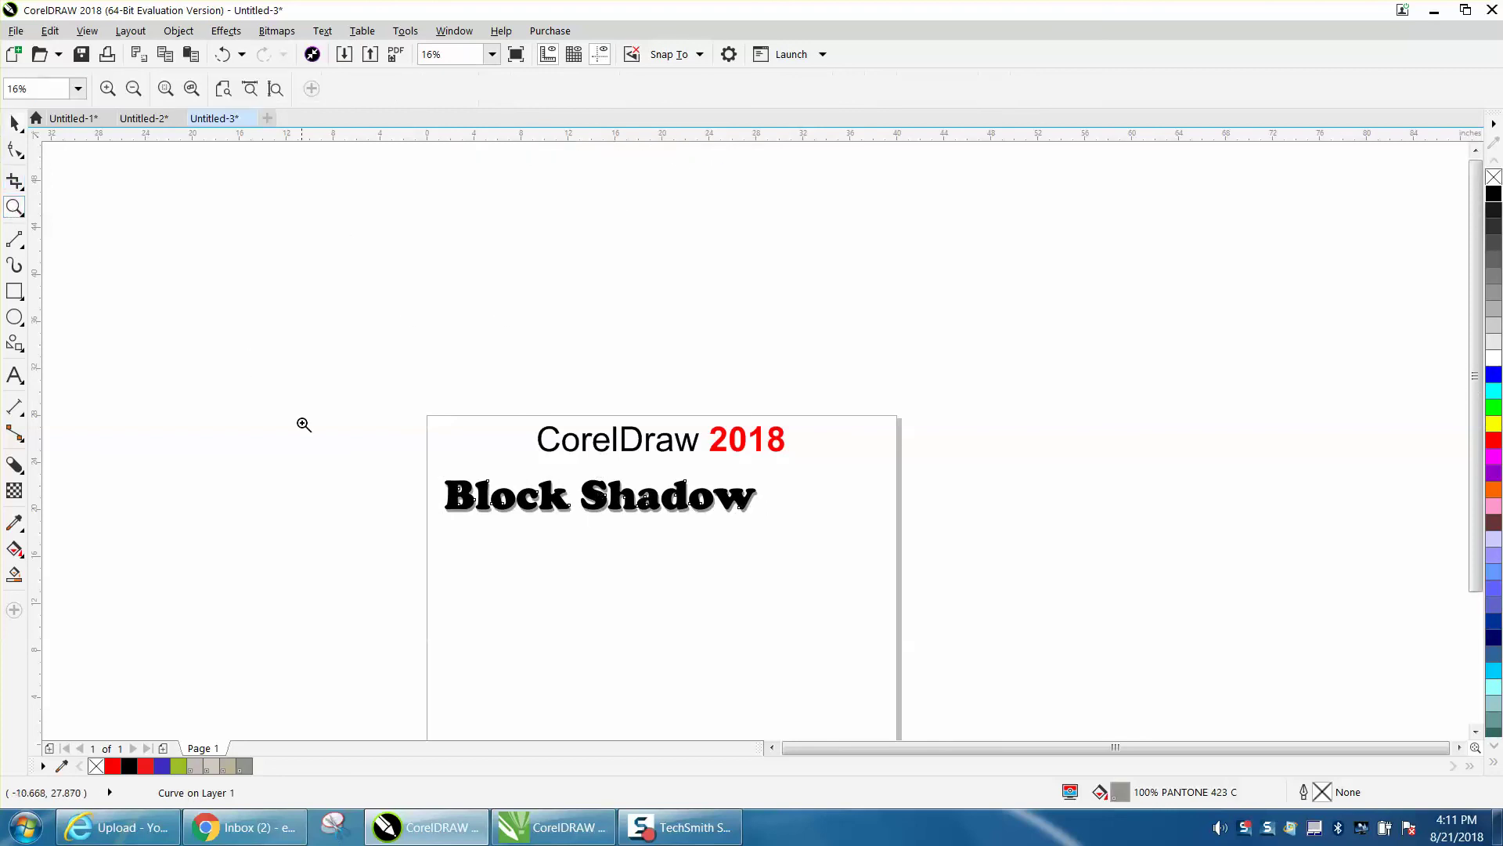
left_click_drag(494, 522, 830, 627)
Fill the shadow object with light grey #CCCCCC
left_click(15, 123)
left_click(913, 332)
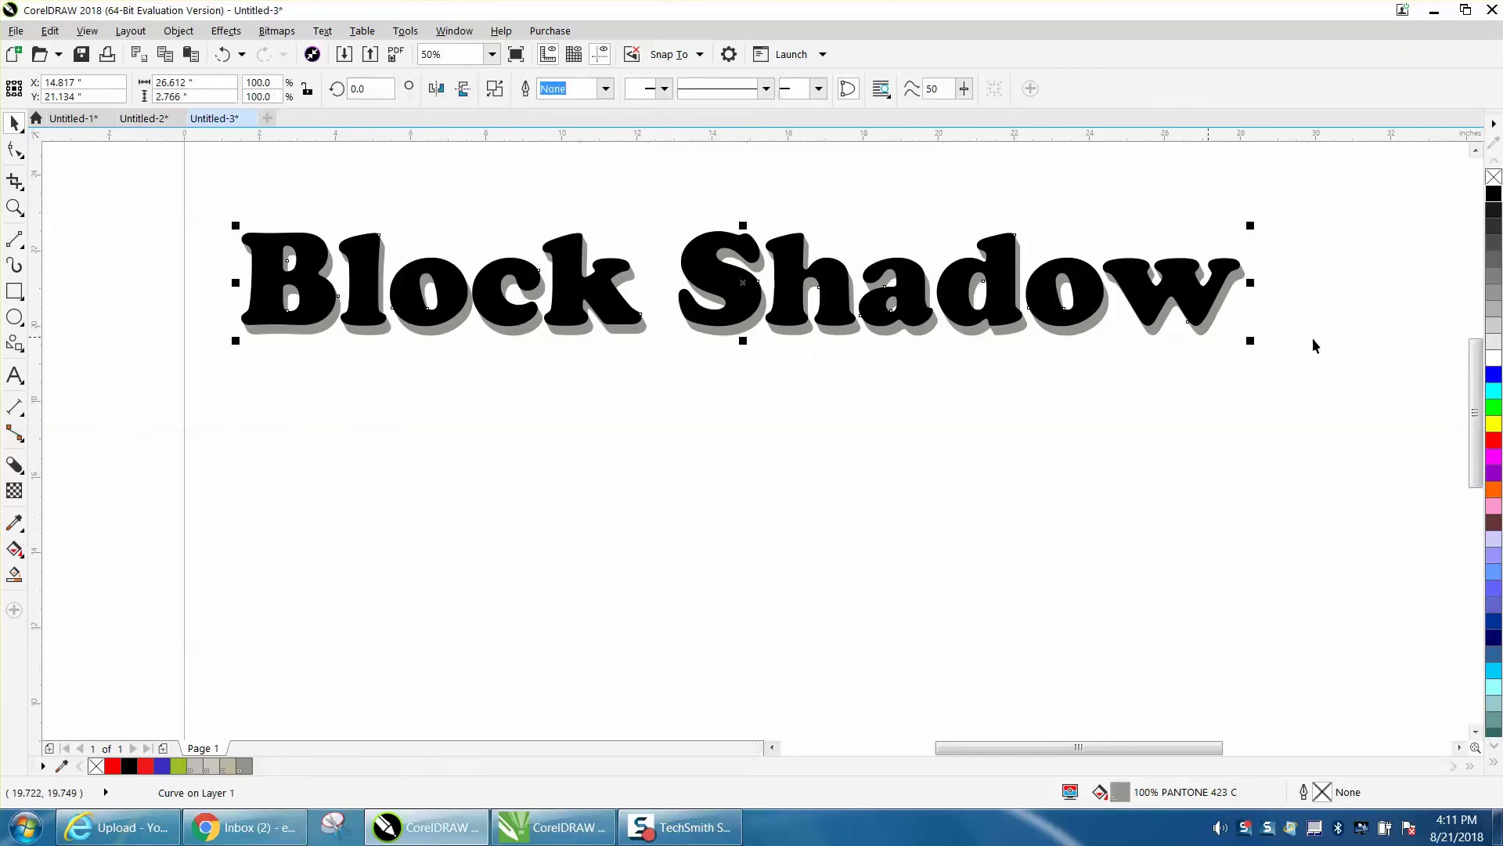
left_click(1494, 330)
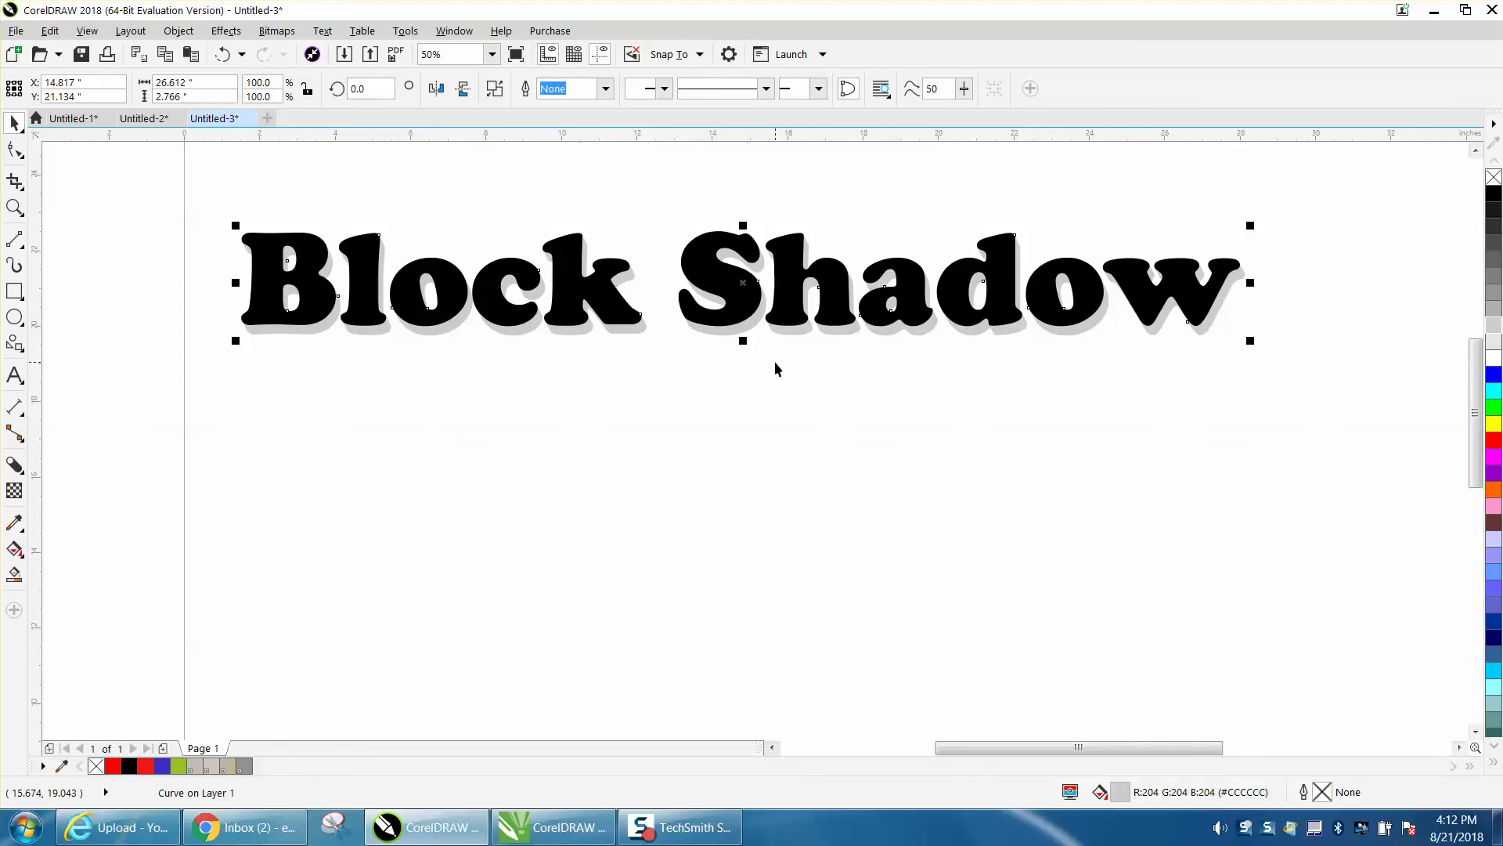
scroll(775, 368, "down", 1)
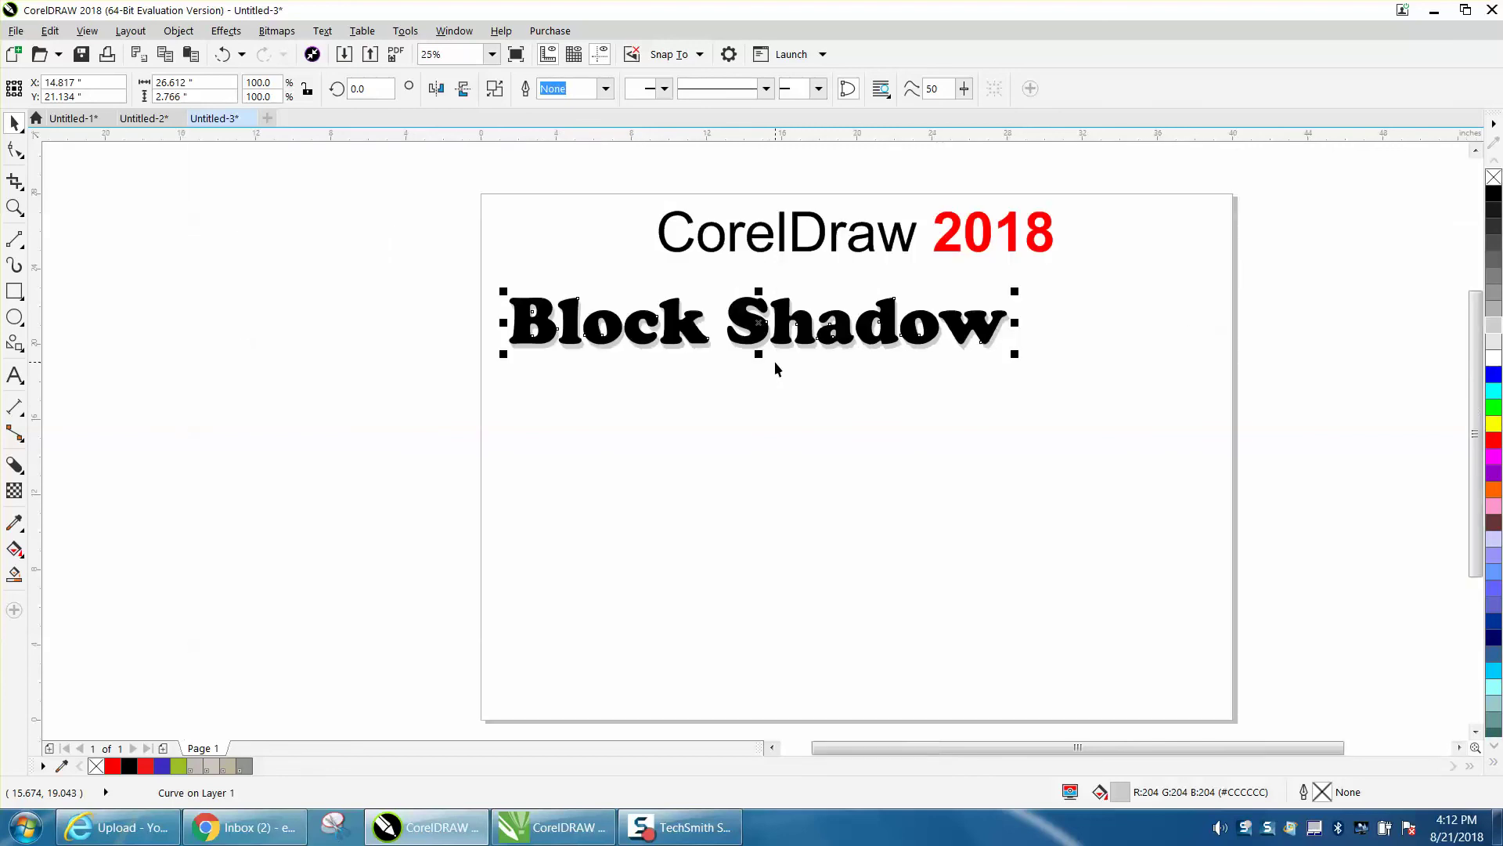
left_click(14, 207)
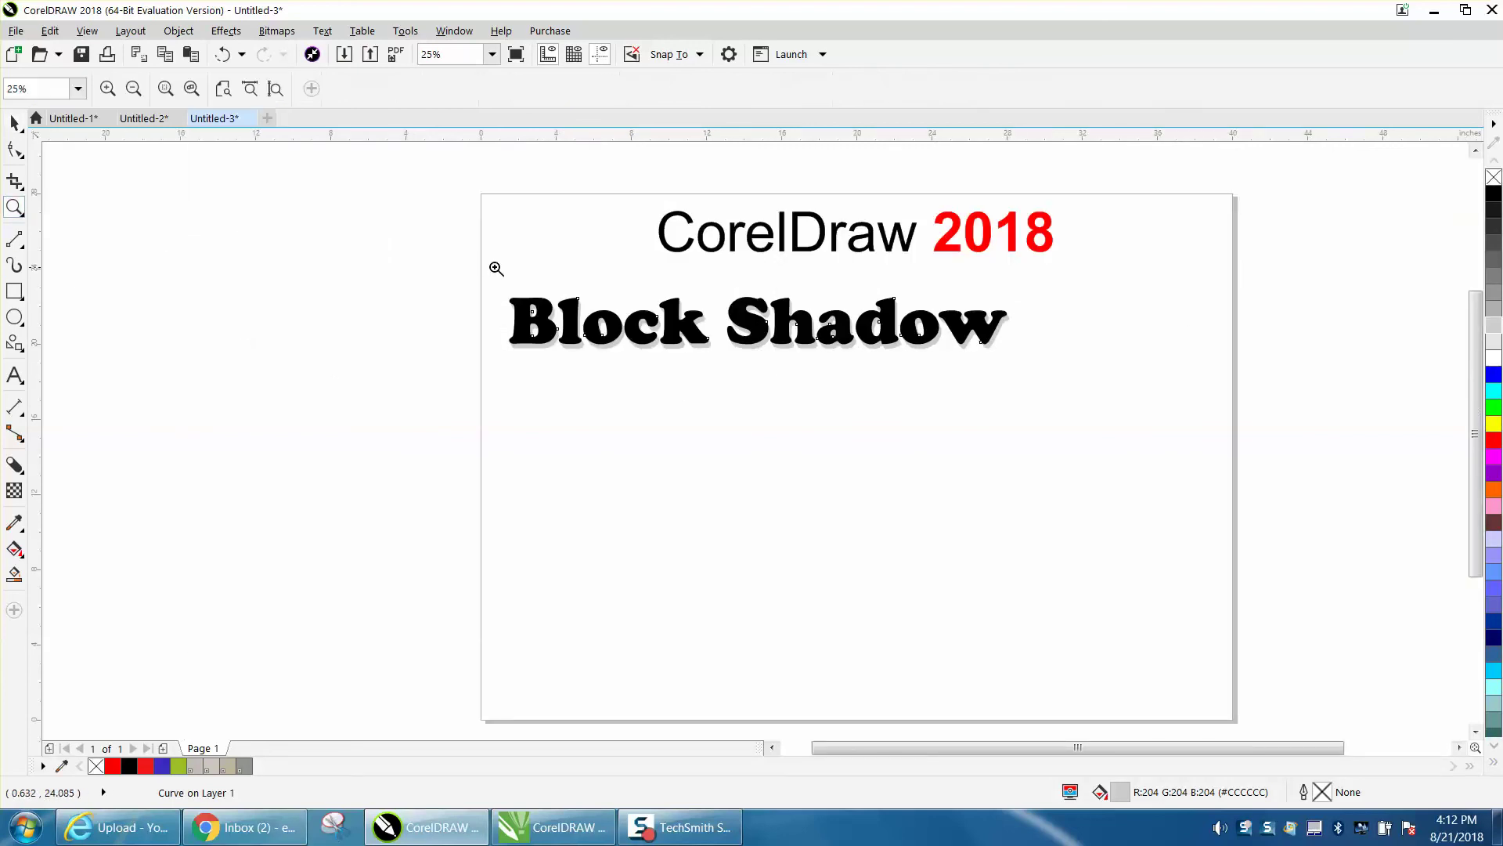
left_click_drag(495, 286, 1030, 401)
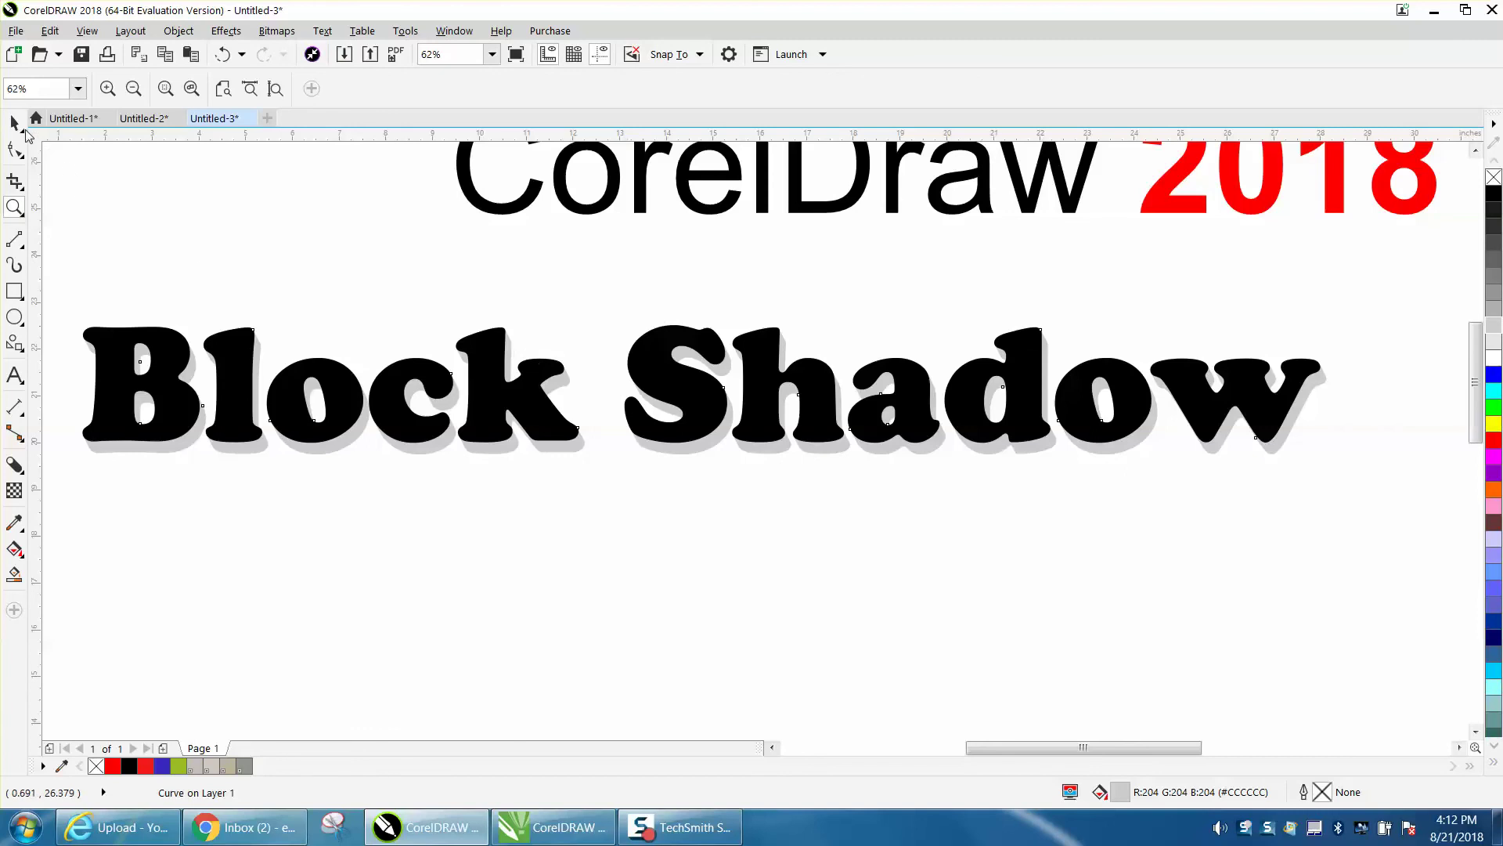
key("space")
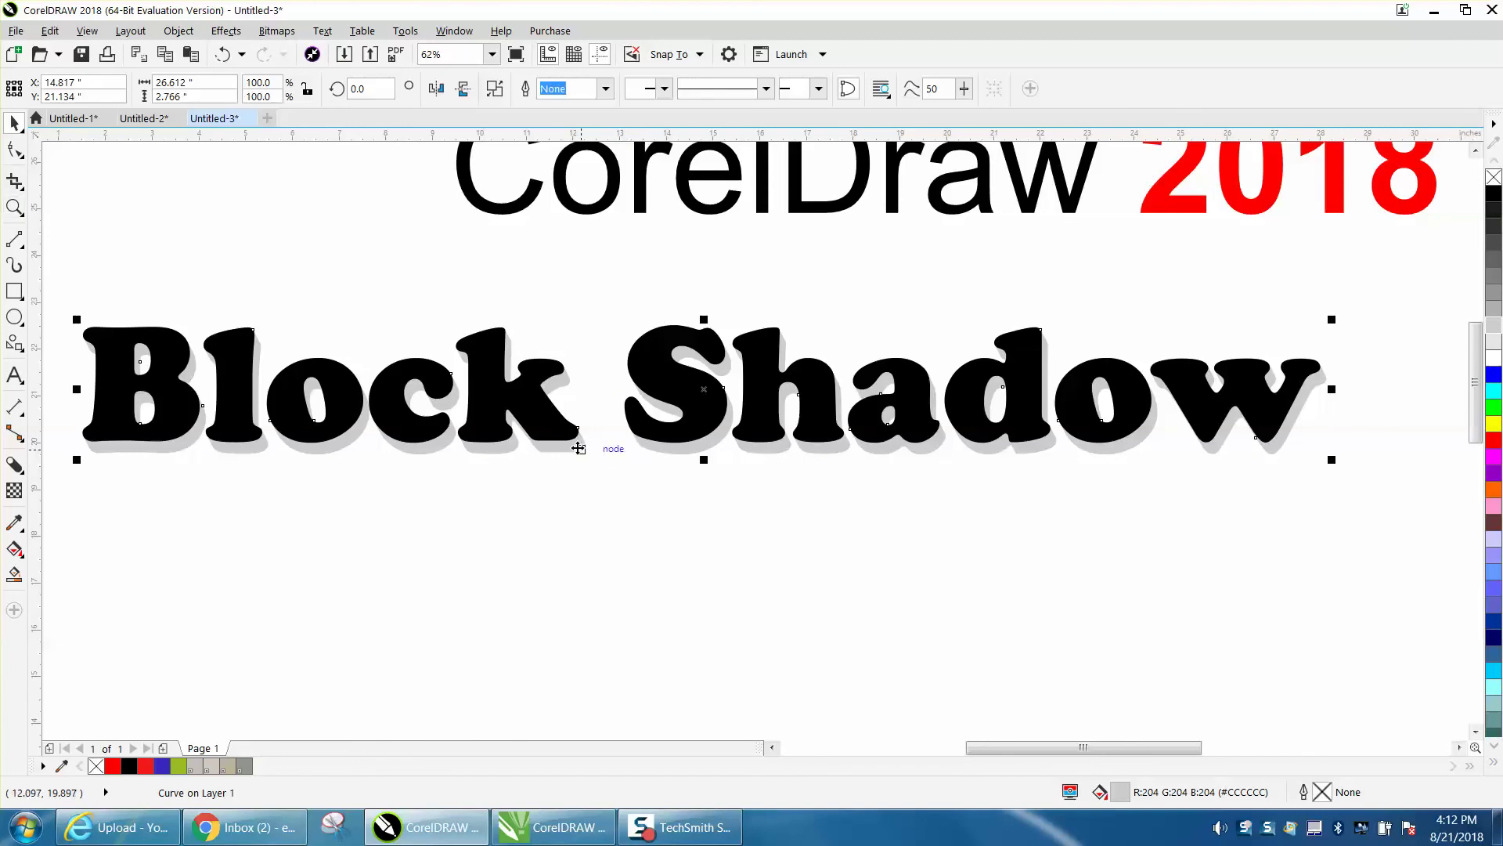
scroll(634, 482, "down", 2)
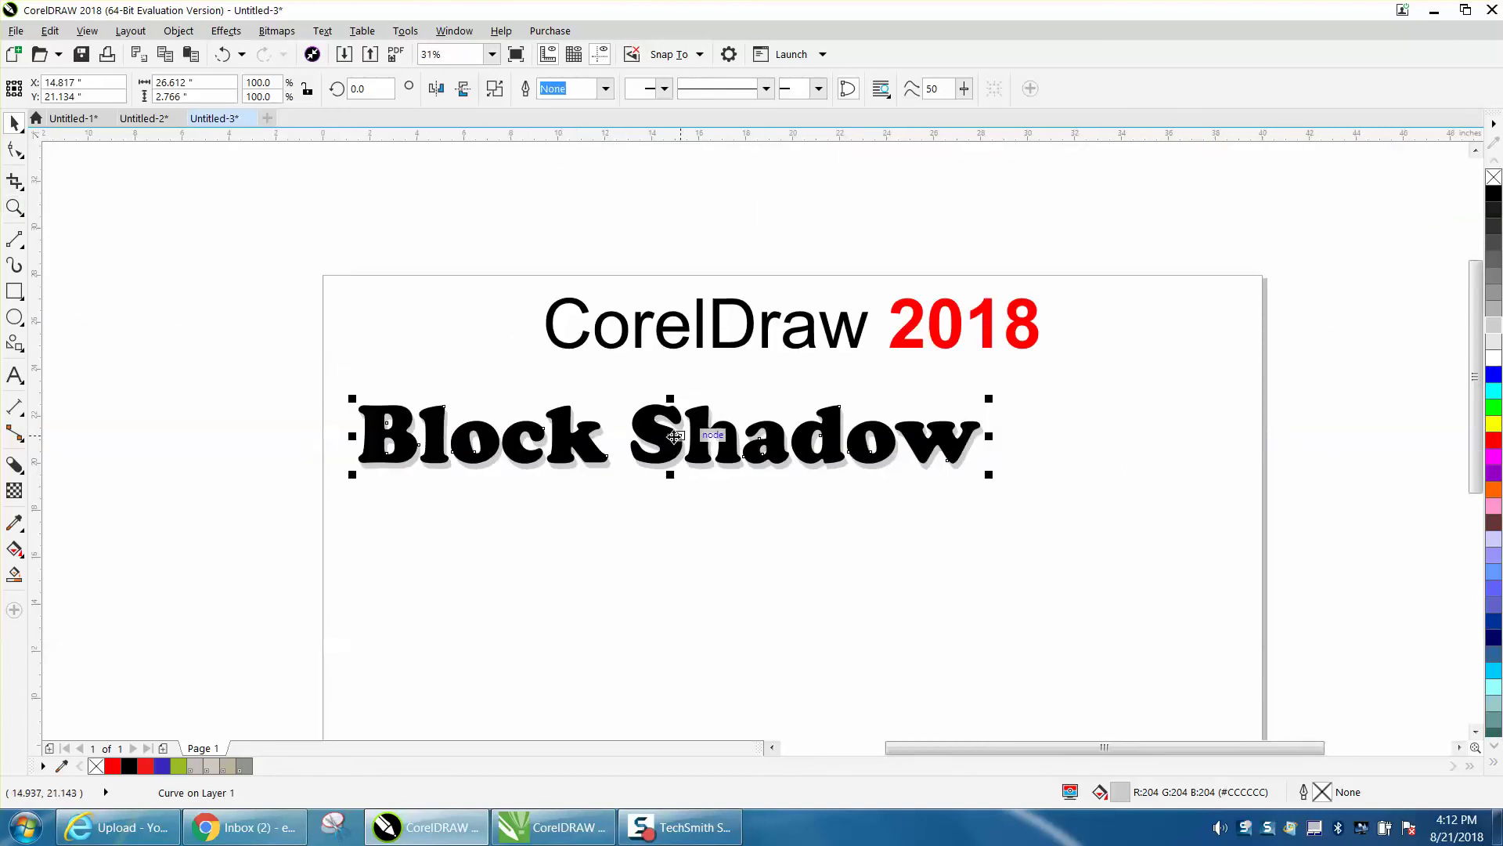
key("Up")
key("ctrl+z")
left_click(631, 564)
left_click(669, 433)
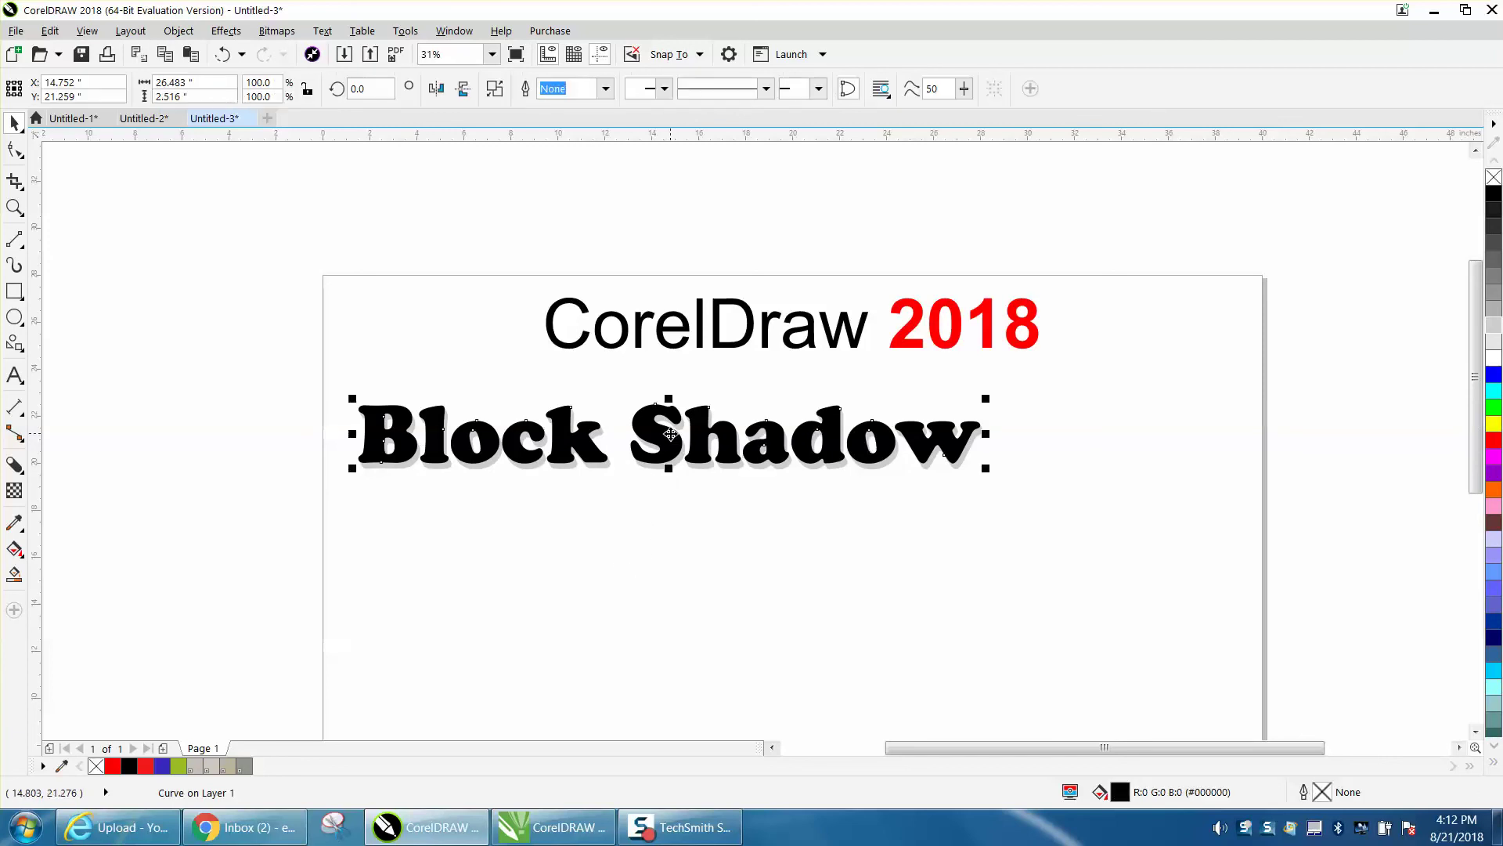
key("Left")
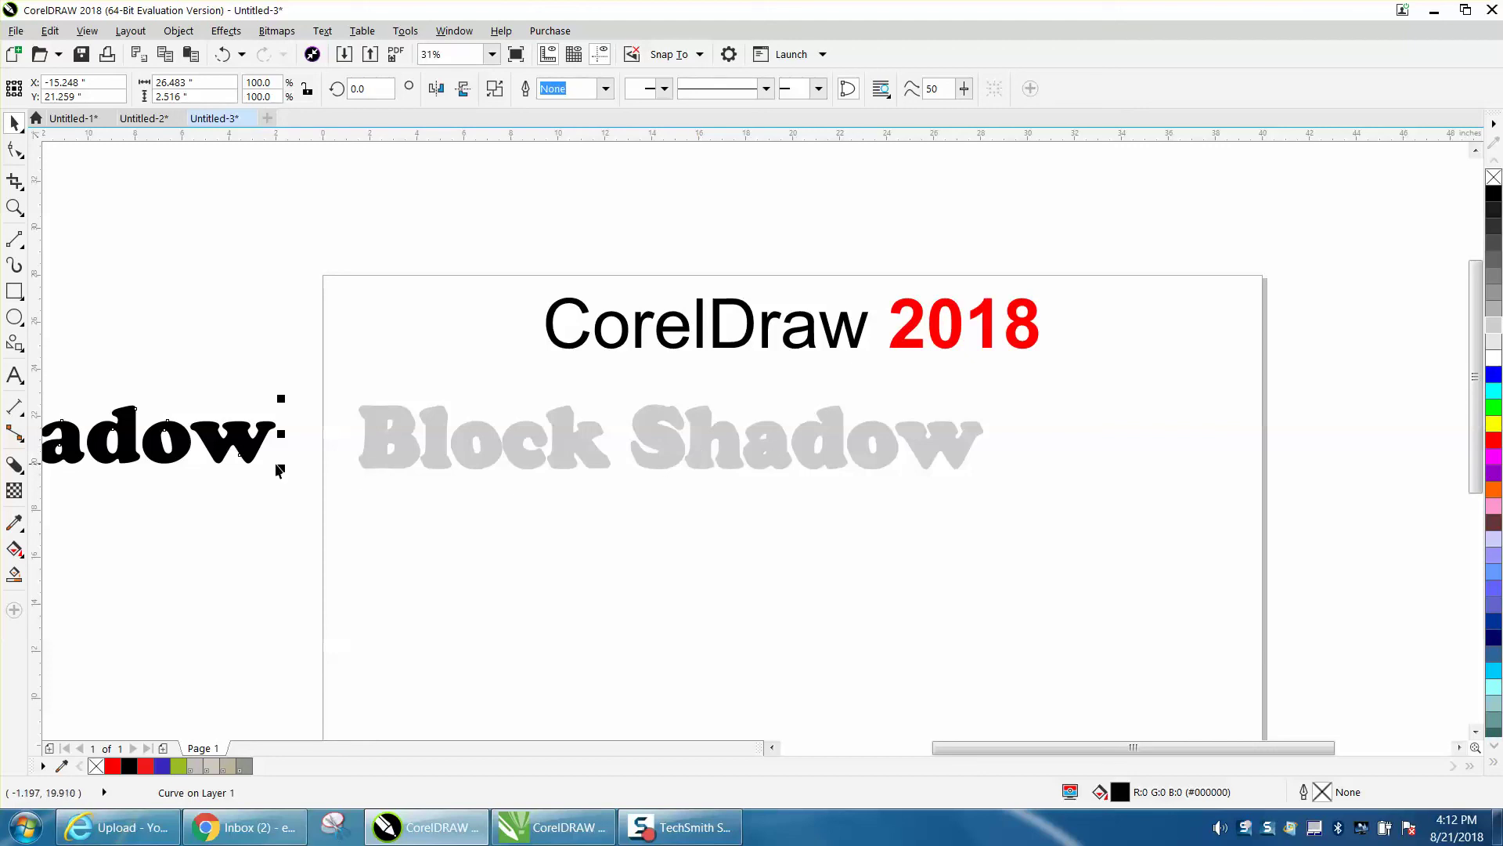
key("ctrl+z")
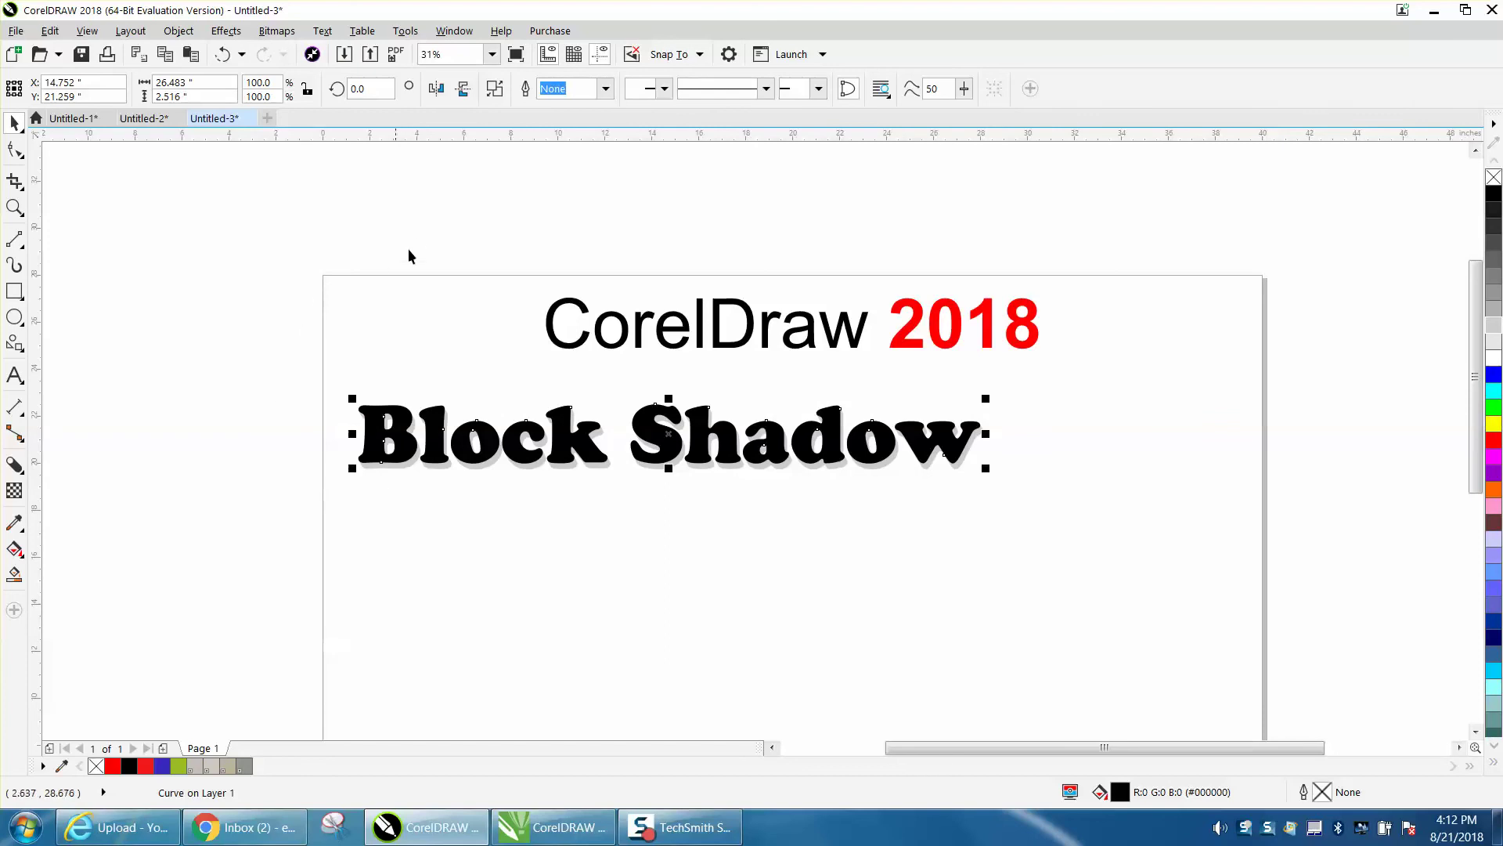